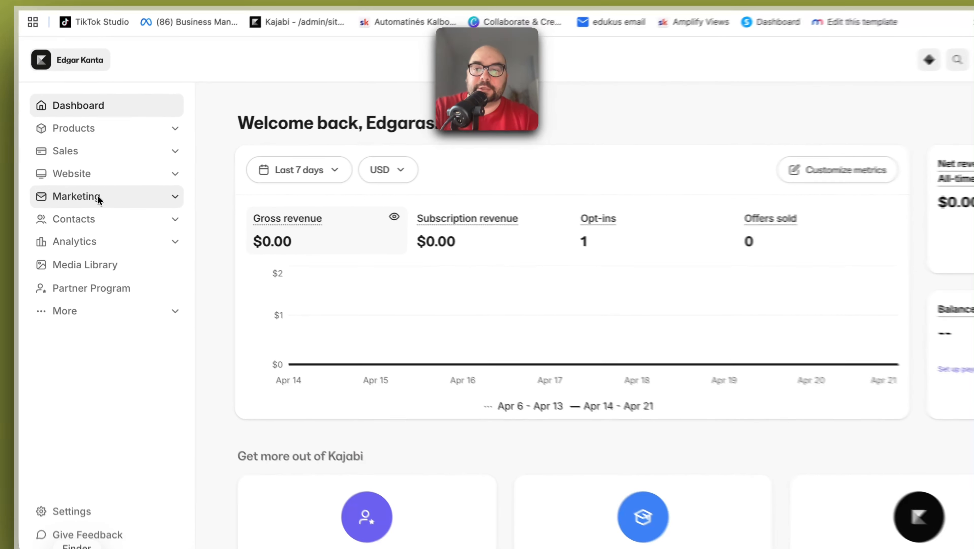
Step: Create a new email campaign of the Email Sequence type titled "Test sequence 1"
left_click(97, 194)
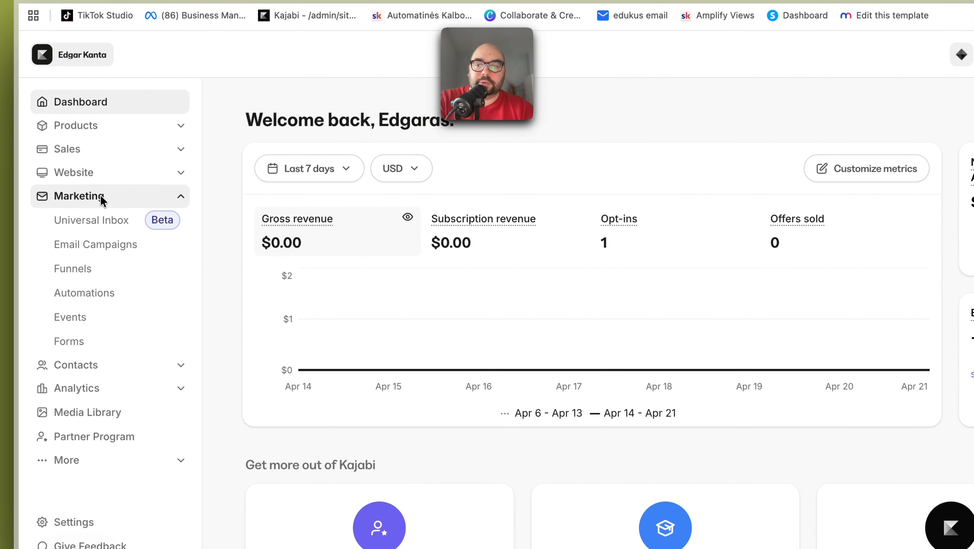
left_click(114, 246)
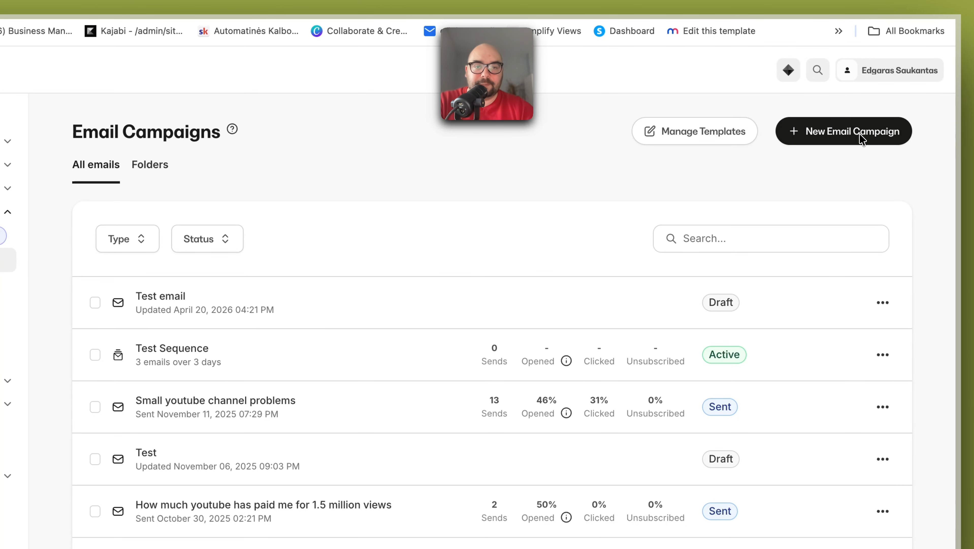
left_click(867, 135)
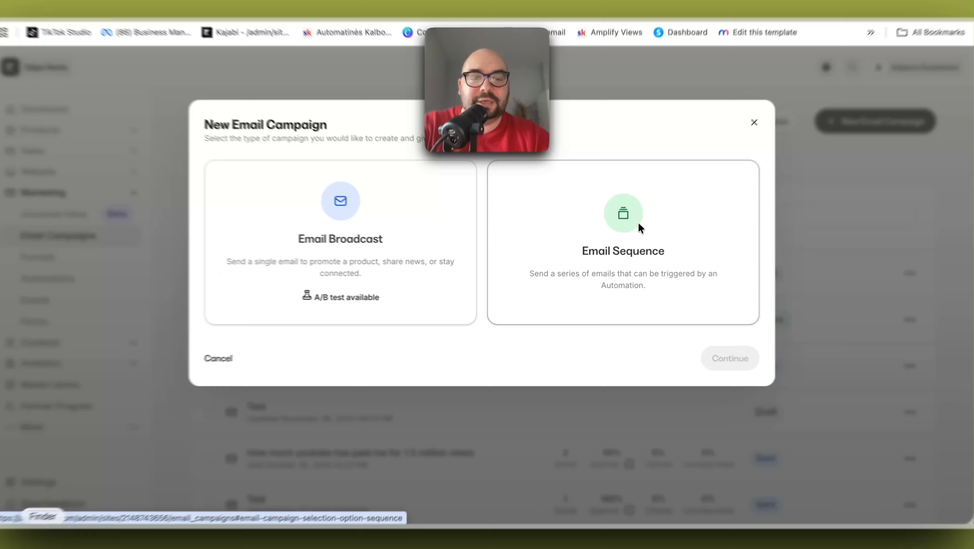
left_click(638, 225)
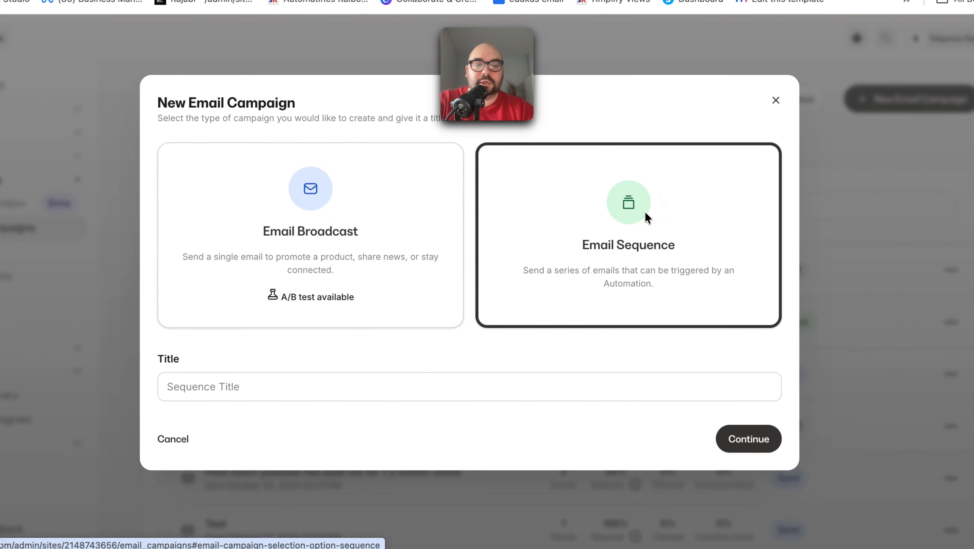
left_click(410, 387)
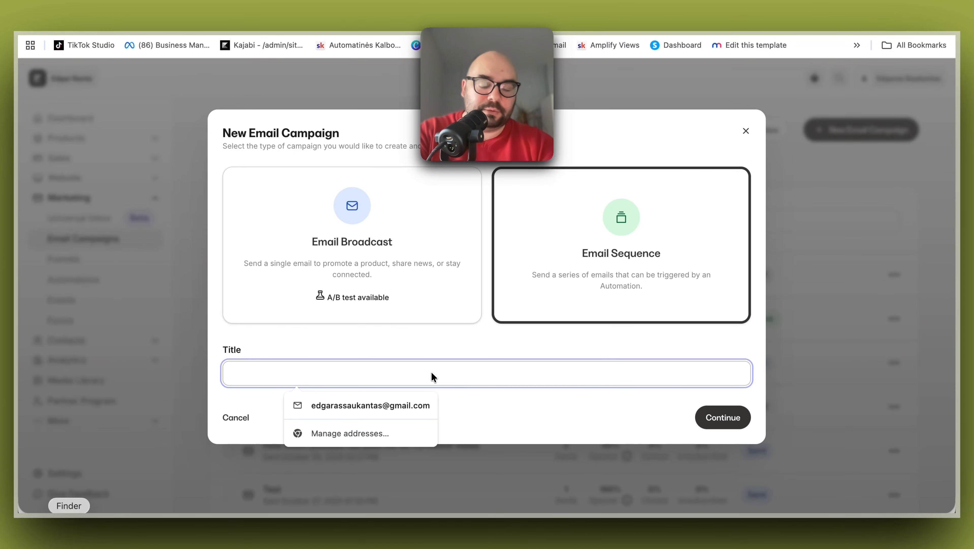
type("Te")
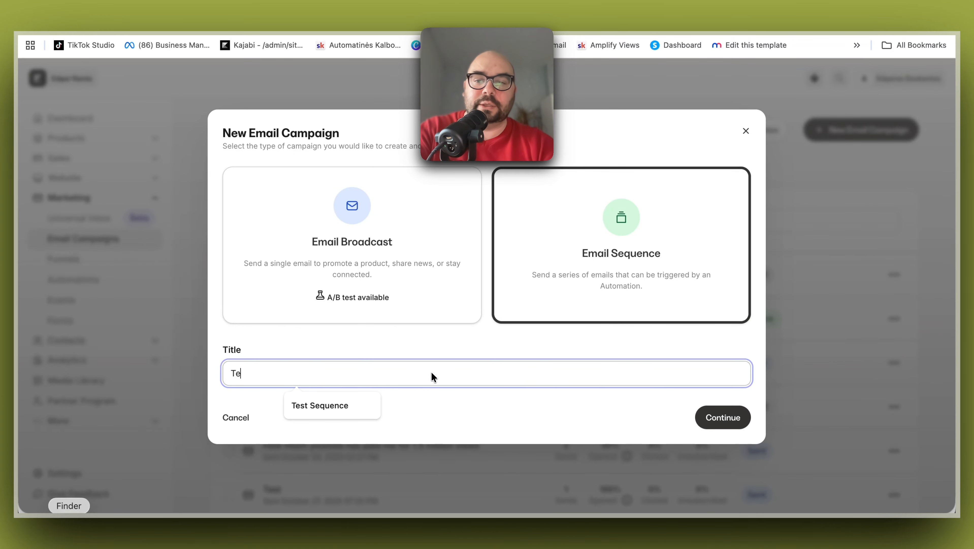
type("st sequence 1")
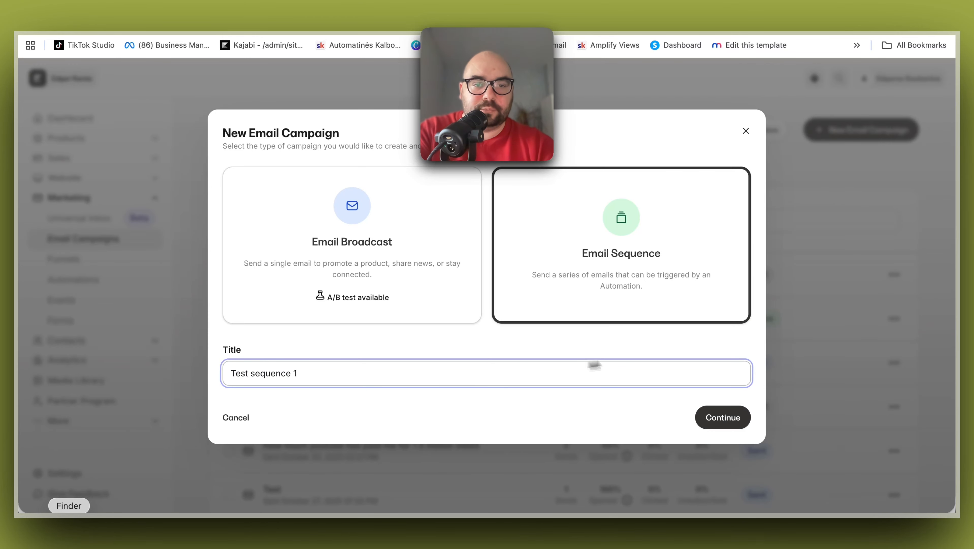
left_click(737, 420)
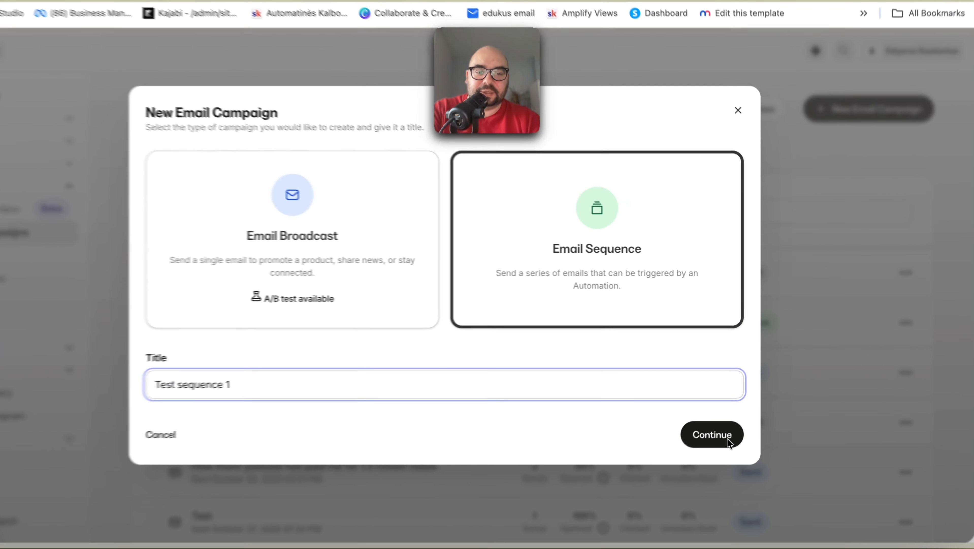
left_click(738, 423)
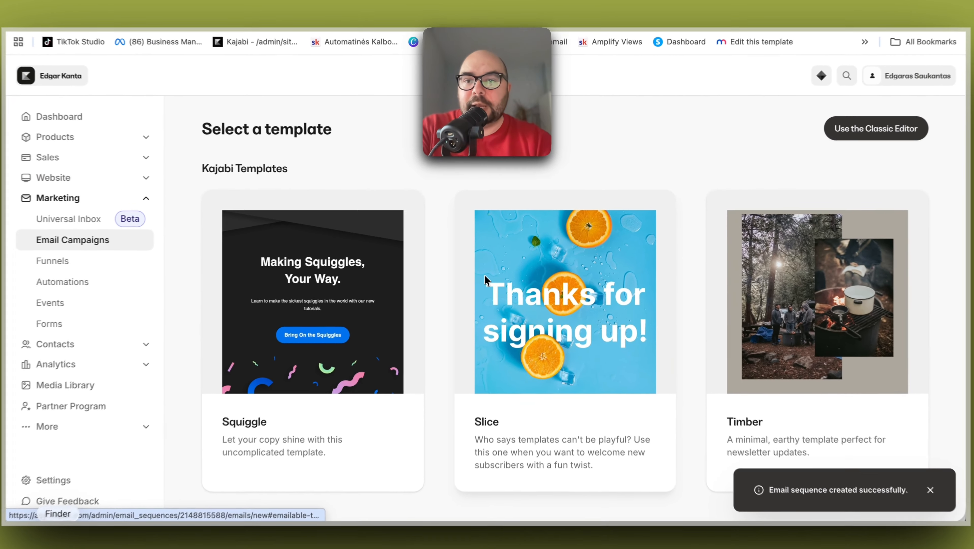
Step: Browse the available Kajabi email templates for the first email of the sequence
scroll(618, 308, "down", 6)
scroll(618, 307, "up", 6)
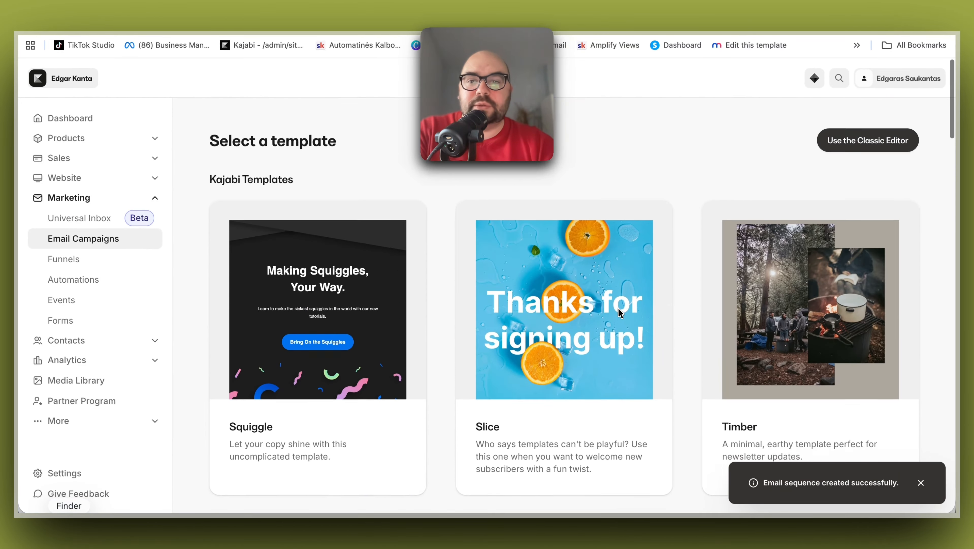
scroll(618, 307, "down", 9)
scroll(618, 309, "down", 20)
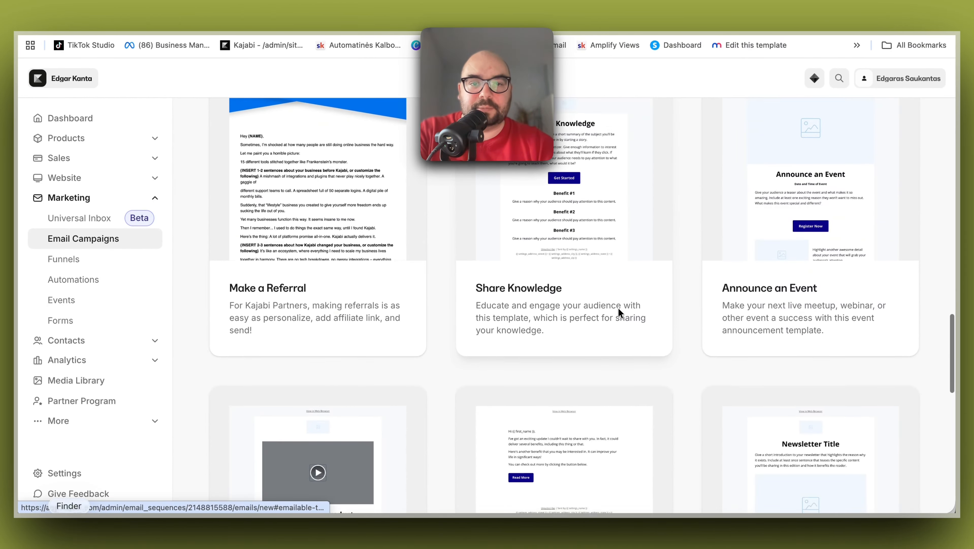
scroll(619, 309, "down", 12)
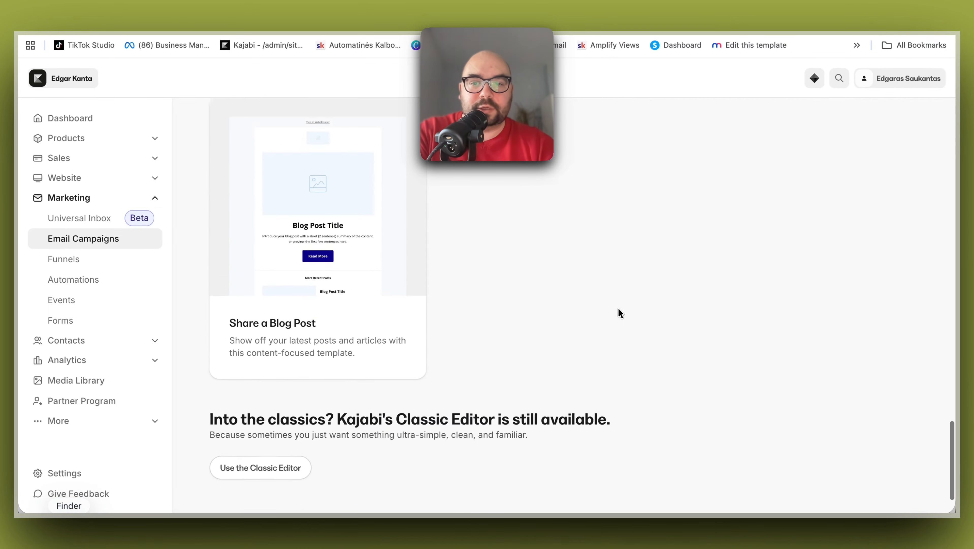
scroll(619, 309, "up", 15)
scroll(618, 309, "up", 15)
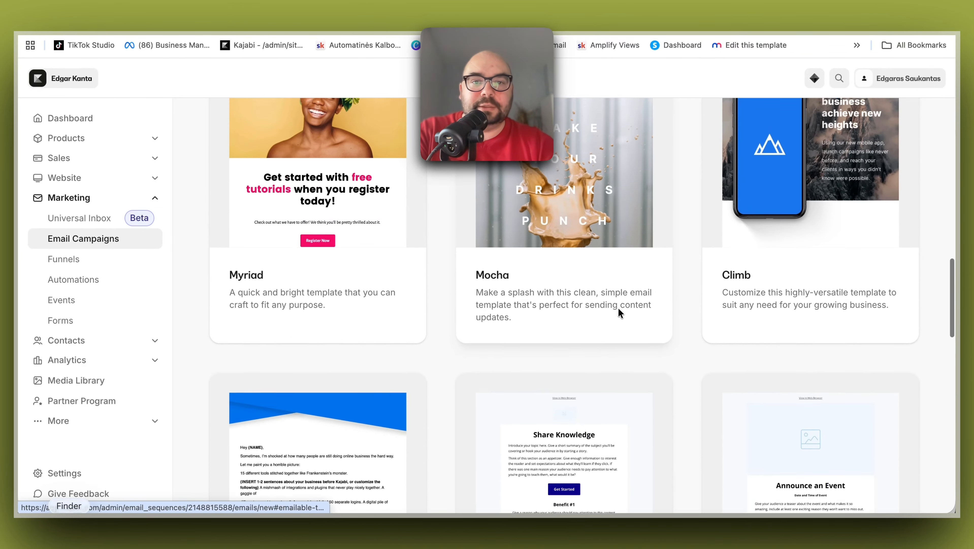
scroll(618, 308, "up", 15)
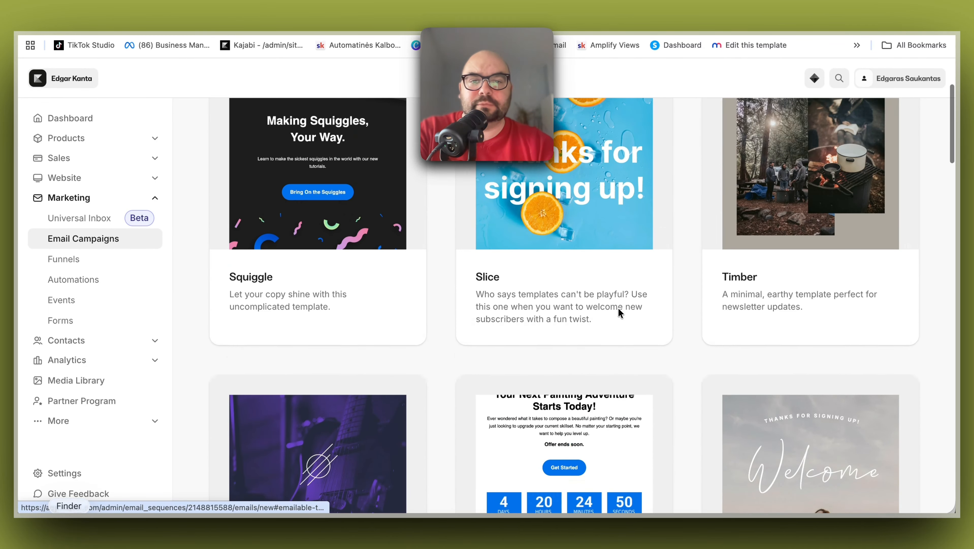
Step: Create the sequence's first email from the Simple Text template with the title "Email 1"
scroll(618, 308, "down", 15)
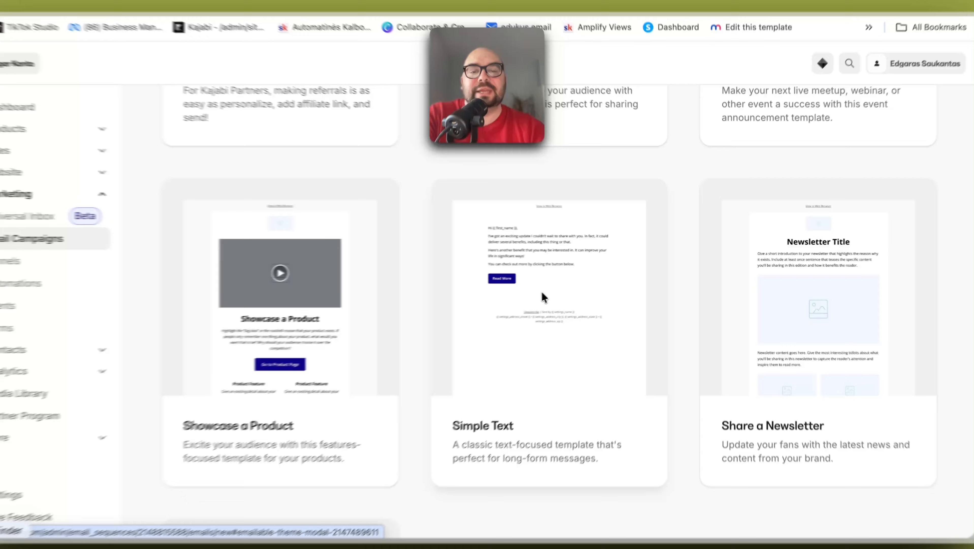
left_click(541, 298)
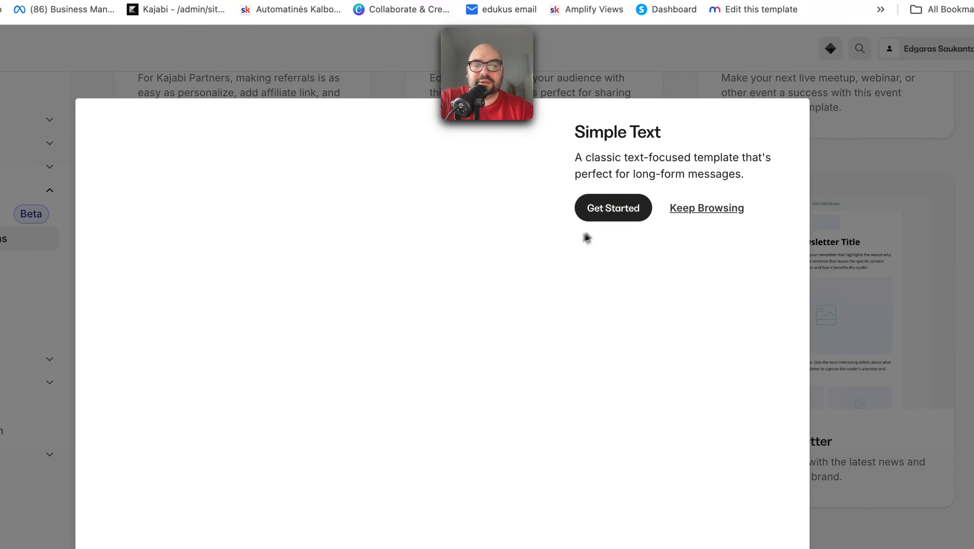
left_click(622, 207)
left_click(622, 217)
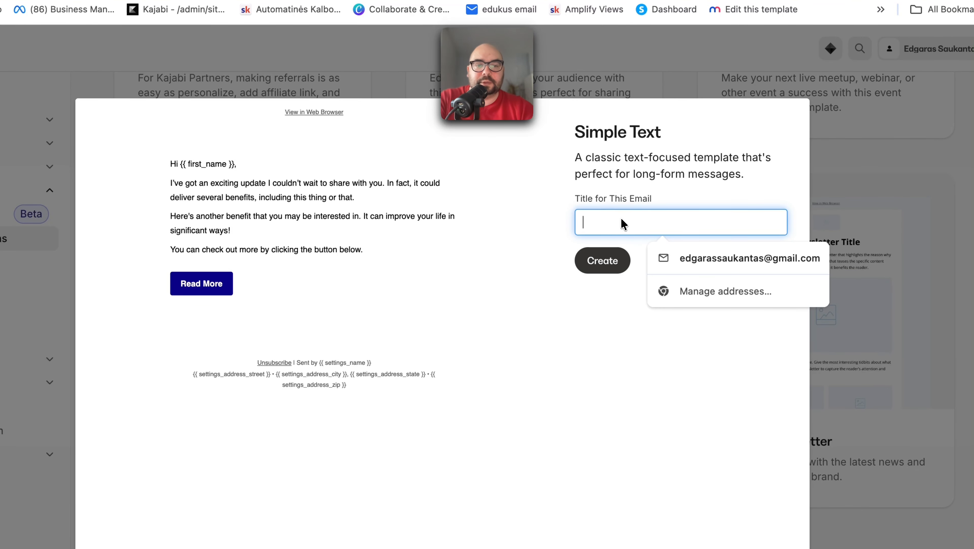
type("Email 1")
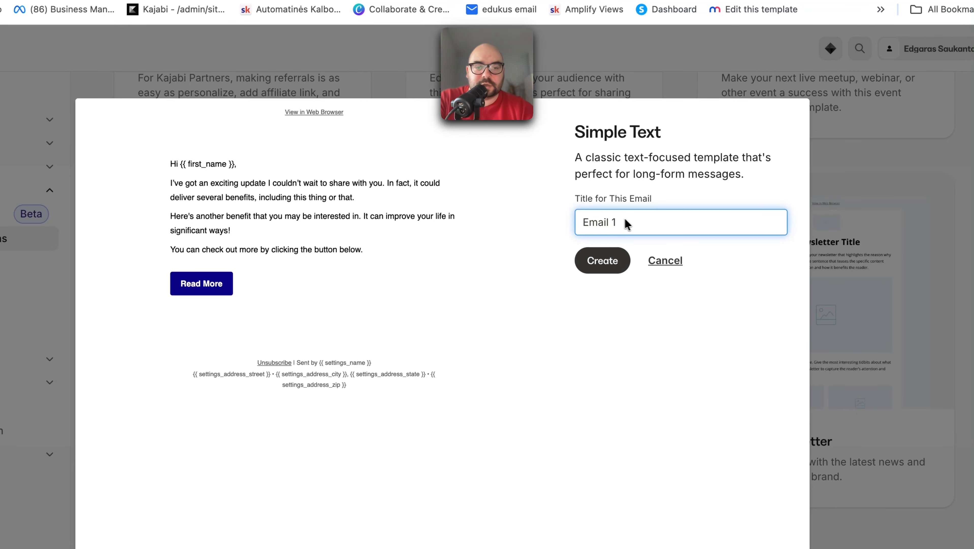
left_click(613, 265)
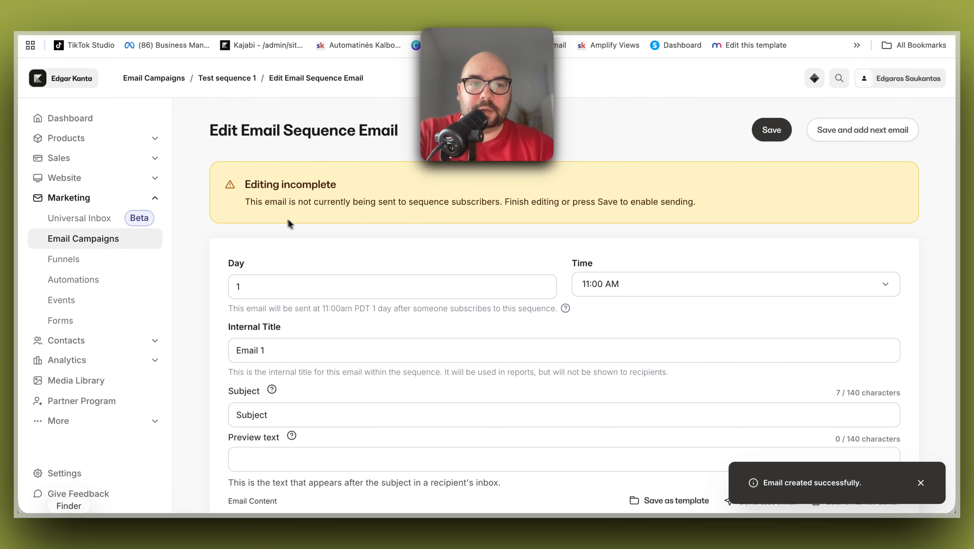
Step: Set the email's sending day to 0 so it goes out immediately after someone subscribes
scroll(340, 292, "down", 2)
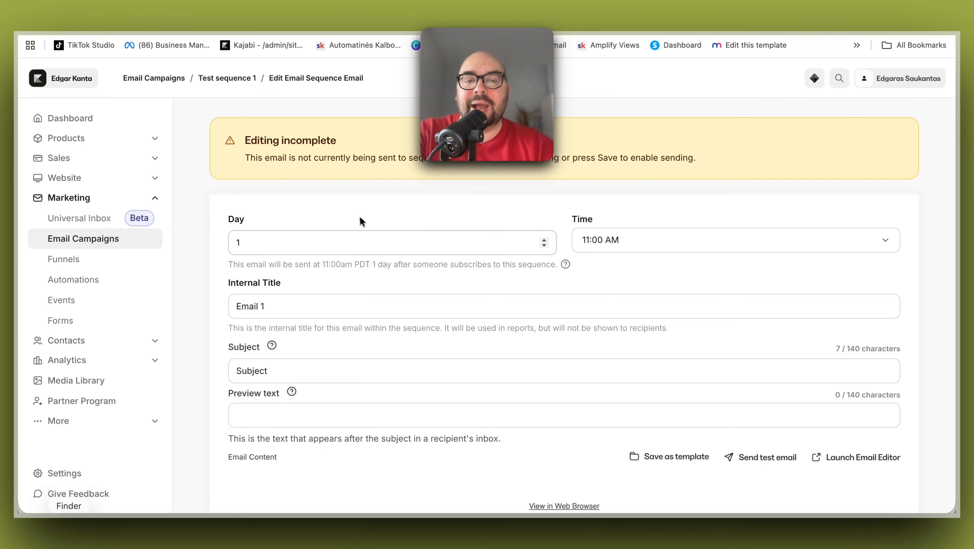
scroll(538, 246, "up", 2)
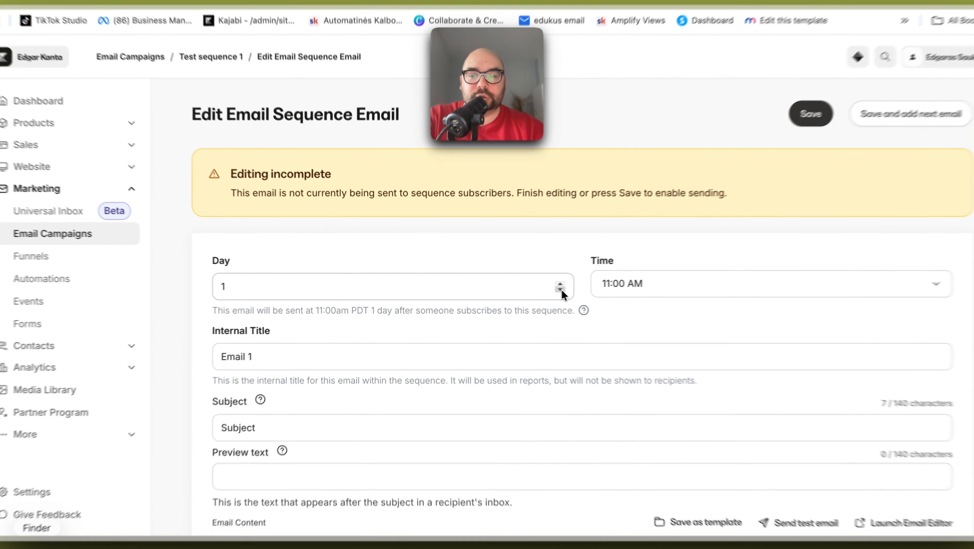
left_click(544, 290)
left_click(574, 283)
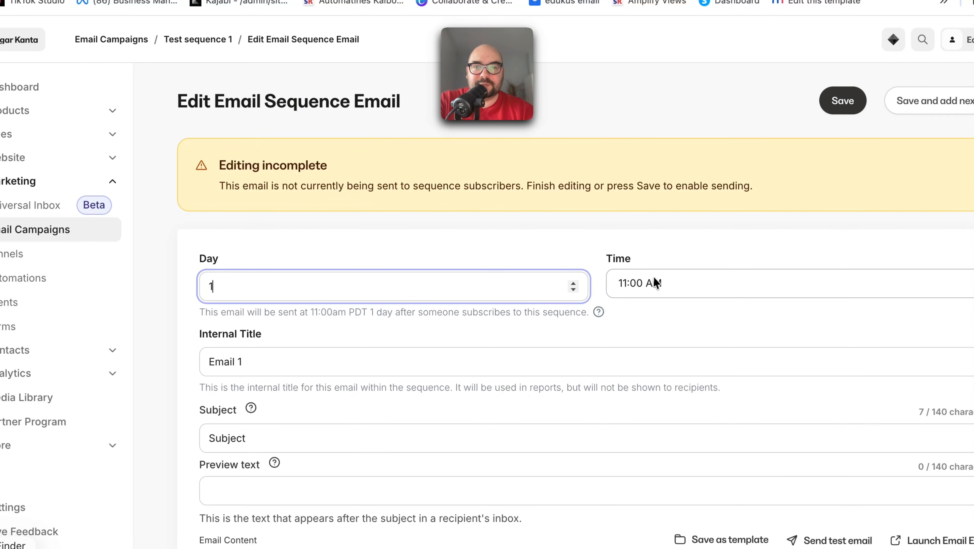
left_click(575, 290)
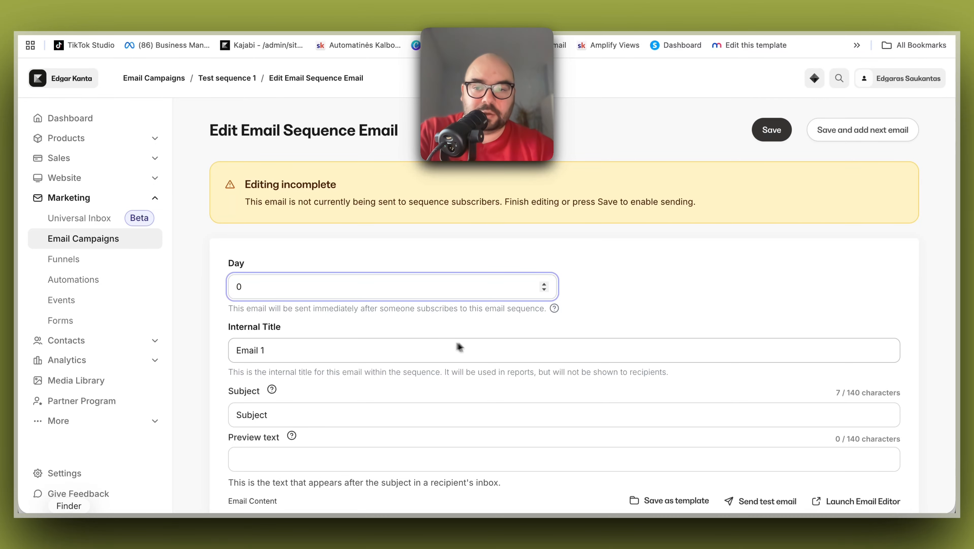
scroll(473, 347, "down", 2)
left_click(307, 337)
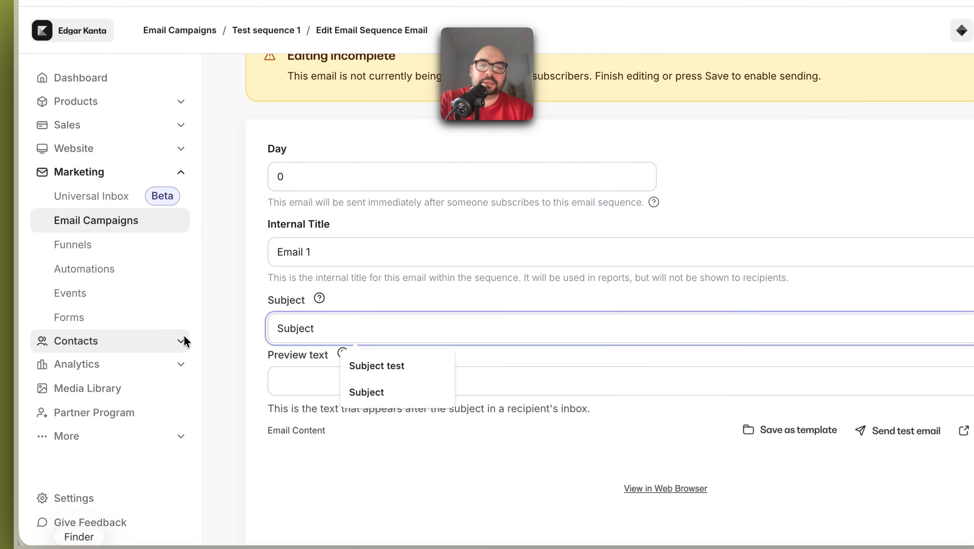
type("t")
key("BackSpace")
key("BackSpace")
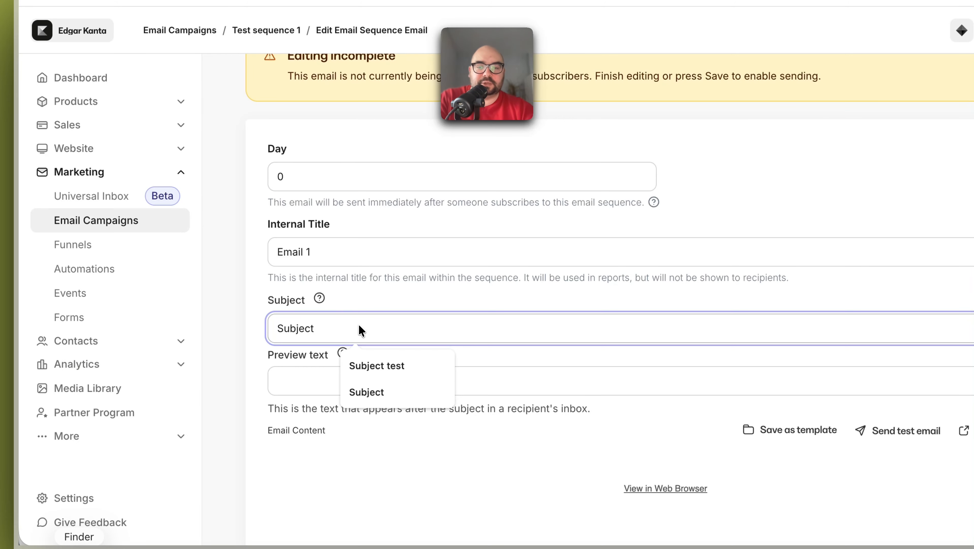
left_click(314, 382)
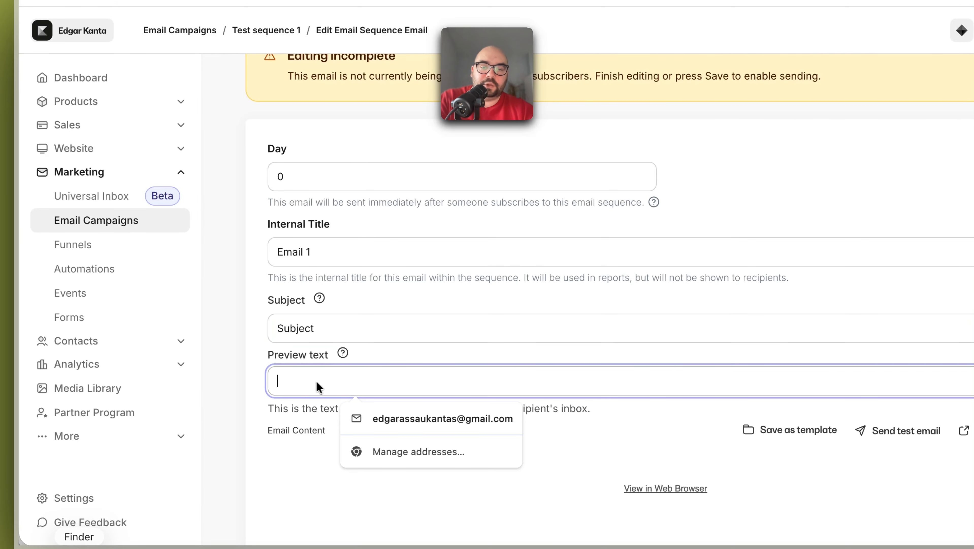
Step: Open the content of Email 1 for editing in the email editor
scroll(320, 385, "down", 3)
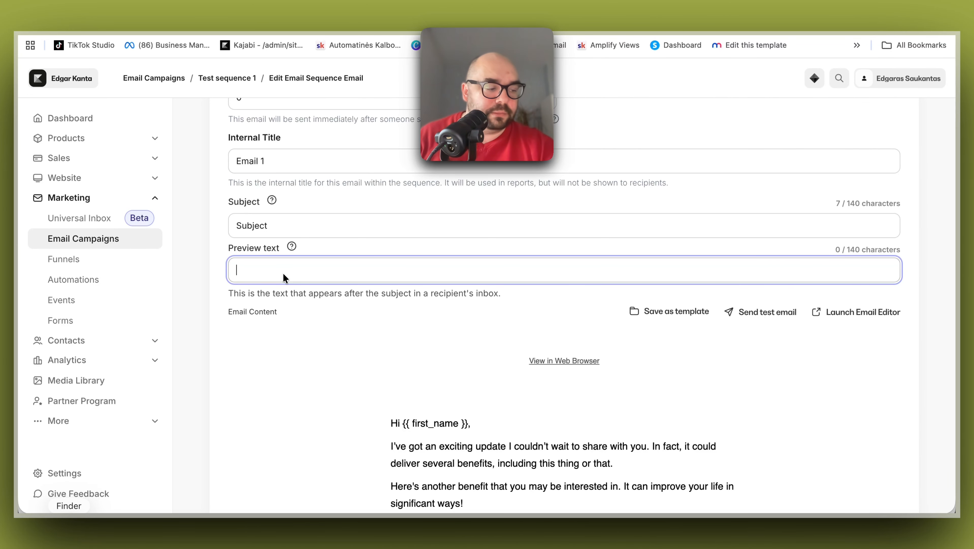
mouse_move(594, 380)
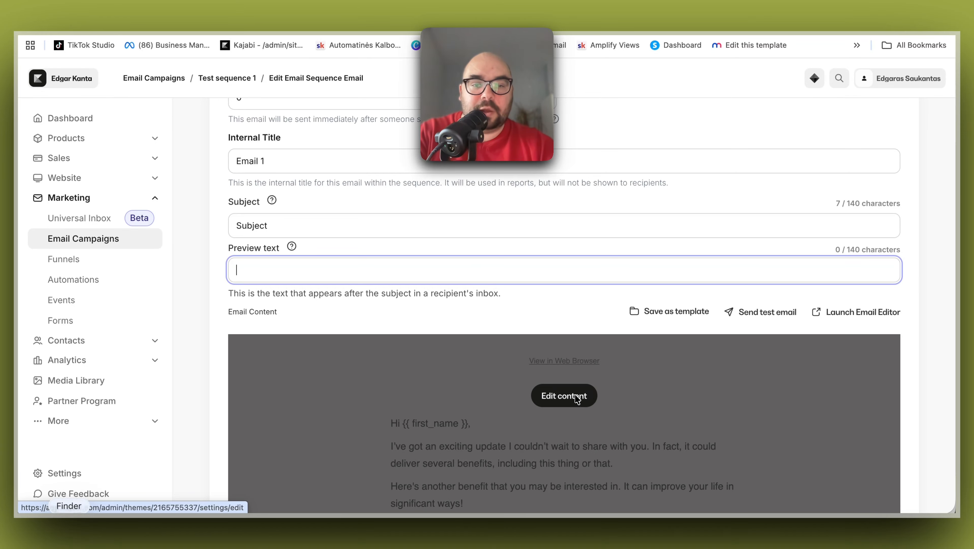
scroll(596, 381, "down", 9)
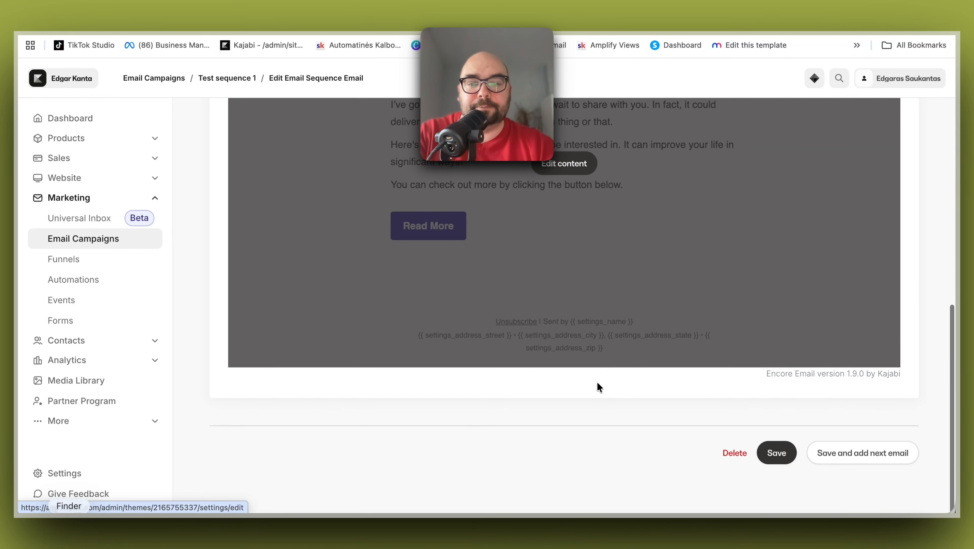
scroll(596, 382, "up", 4)
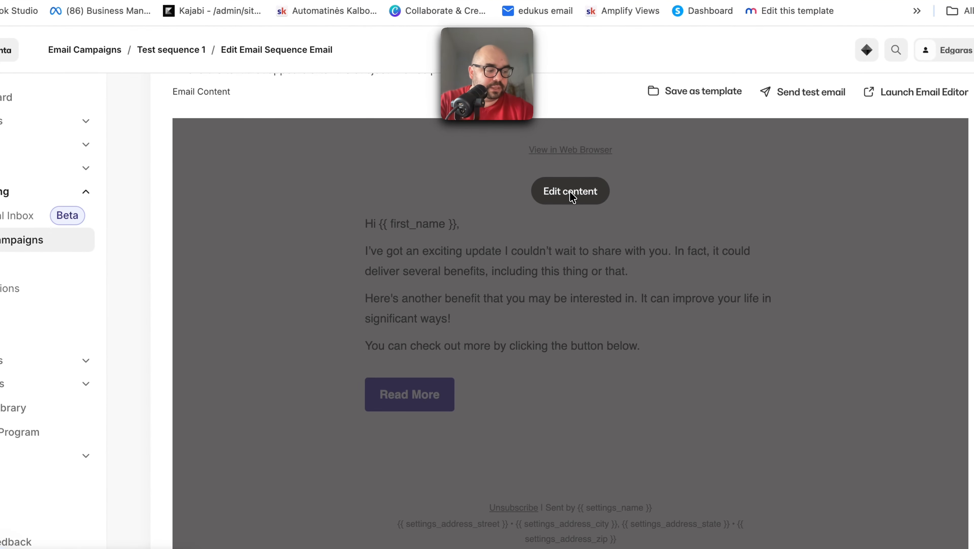
left_click(570, 192)
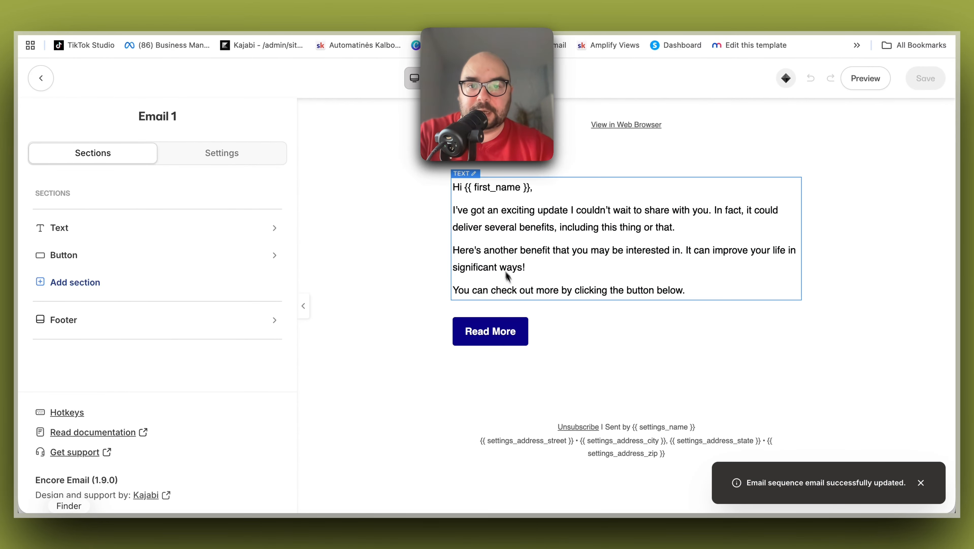
Step: Examine the text section's editing options and the section types that can be added to the email
left_click(532, 292)
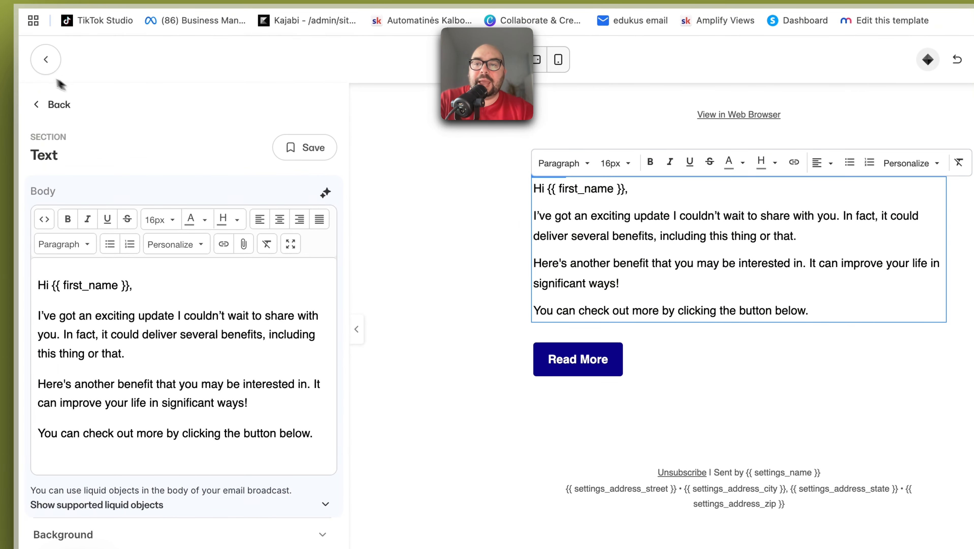
left_click(38, 103)
left_click(84, 303)
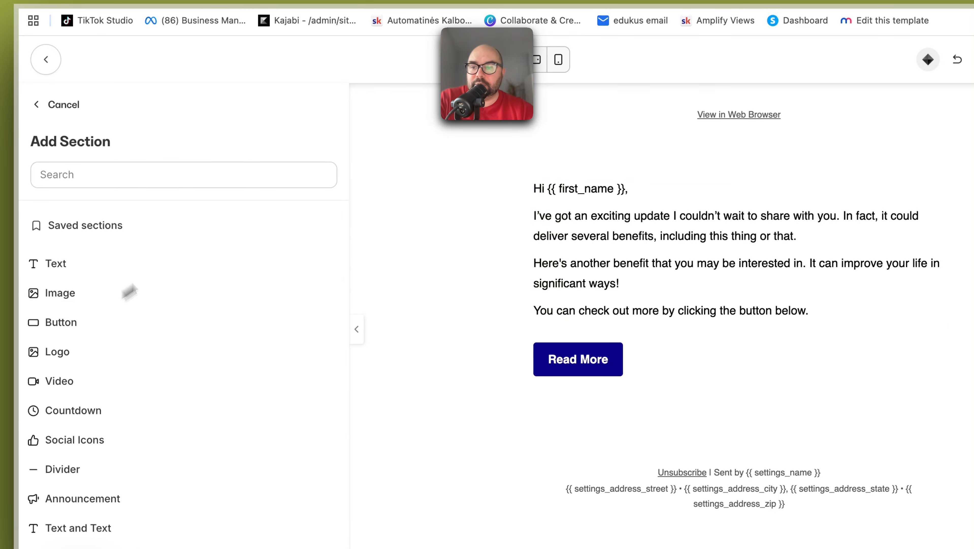
scroll(86, 365, "down", 2)
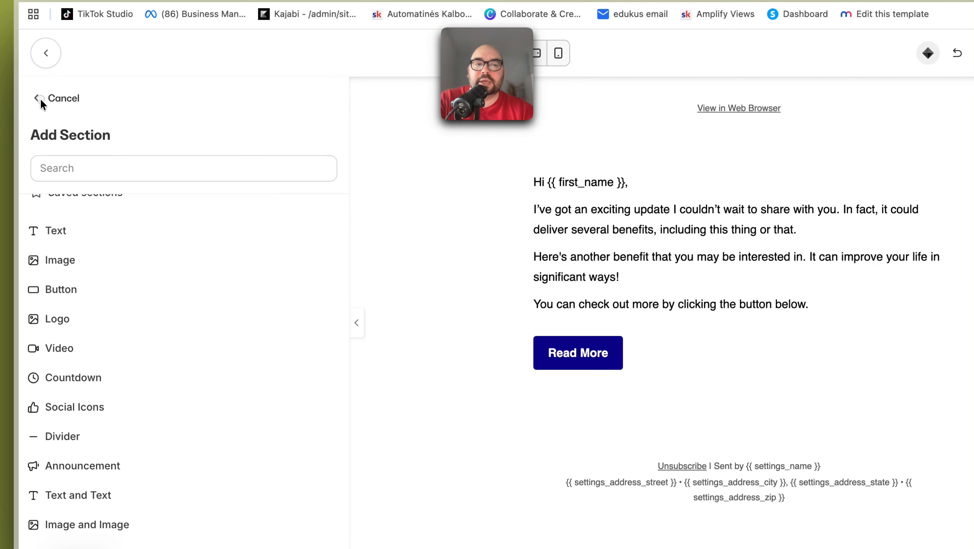
left_click(41, 99)
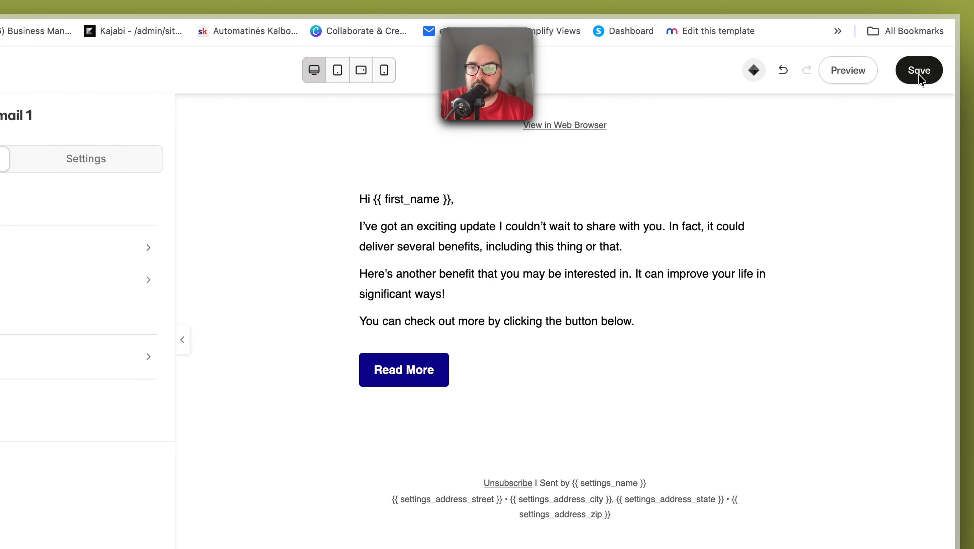
Step: Save Email 1's content, close the email editor, and save the email to continue with adding the next one
left_click(919, 73)
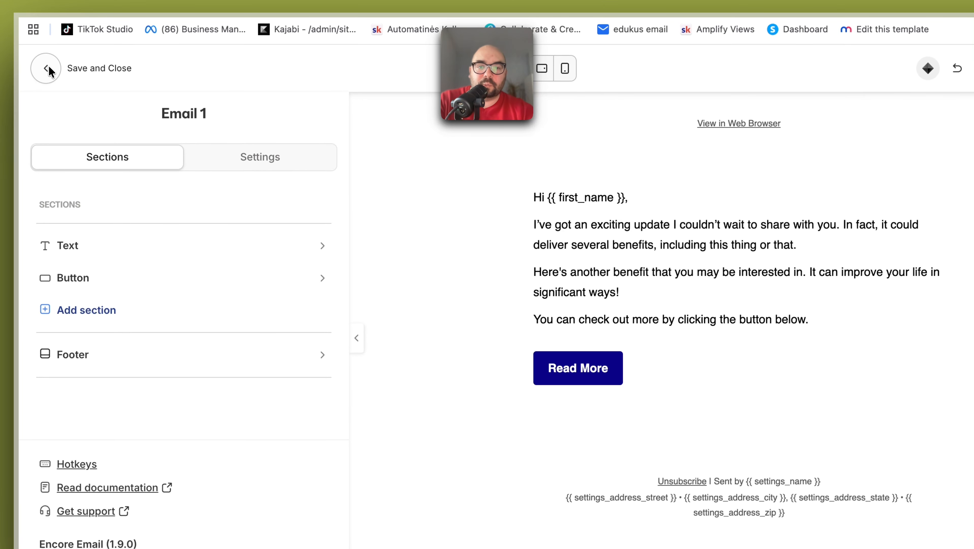
left_click(47, 67)
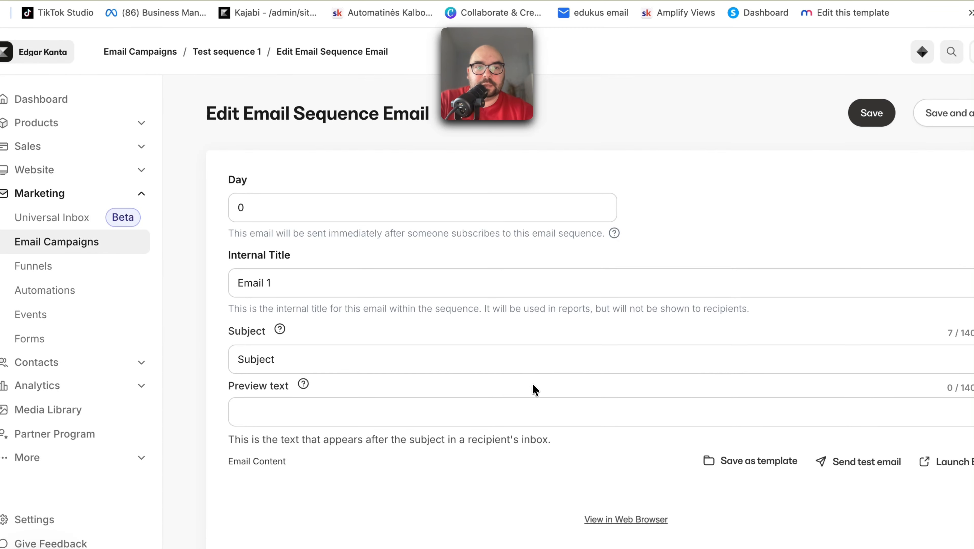
scroll(533, 386, "down", 5)
scroll(533, 383, "down", 5)
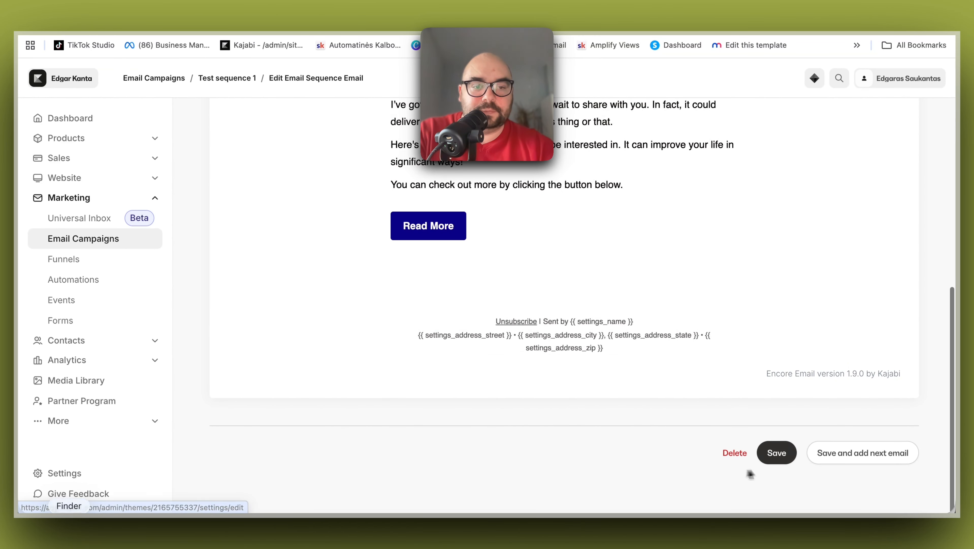
scroll(581, 284, "up", 10)
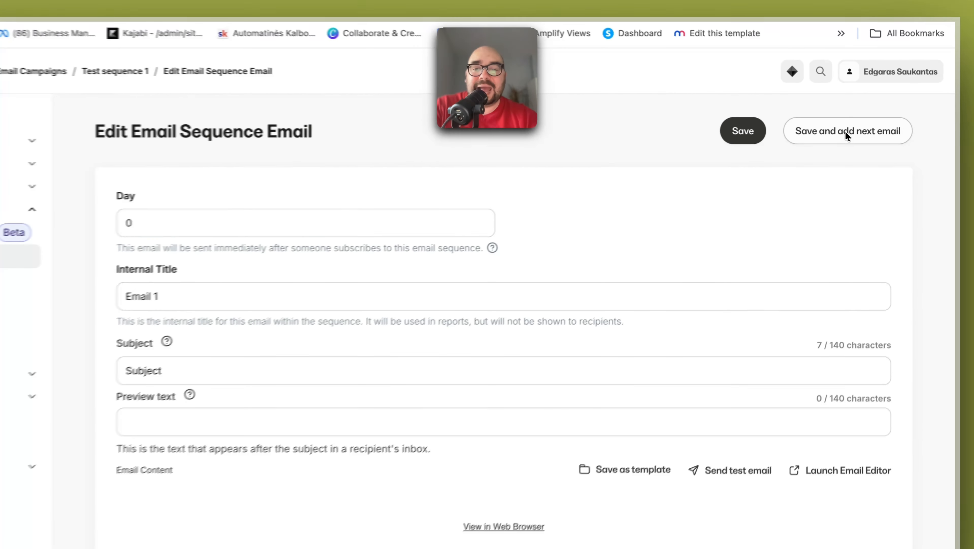
left_click(847, 132)
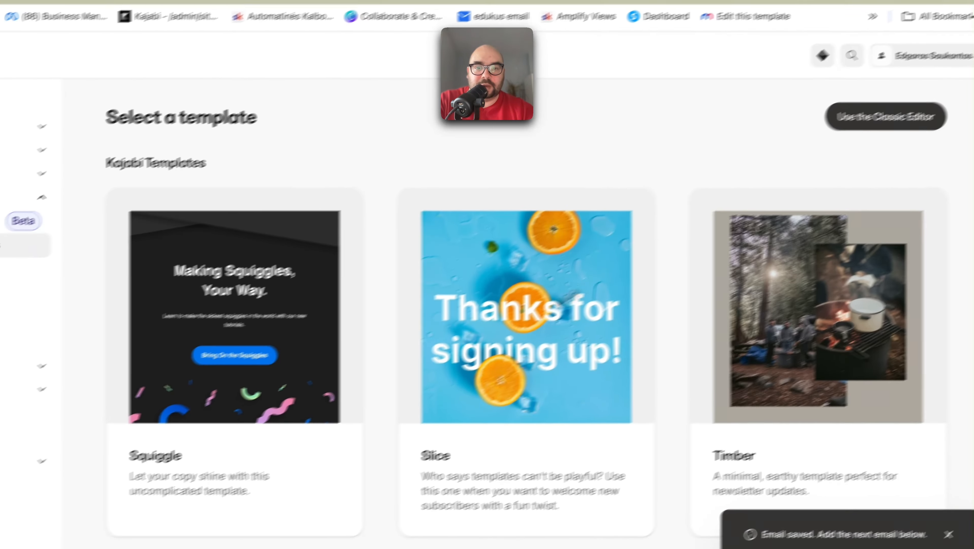
Step: Create the sequence's second email from the Simple Text template with the title "Email 2"
scroll(398, 388, "down", 20)
scroll(398, 387, "up", 10)
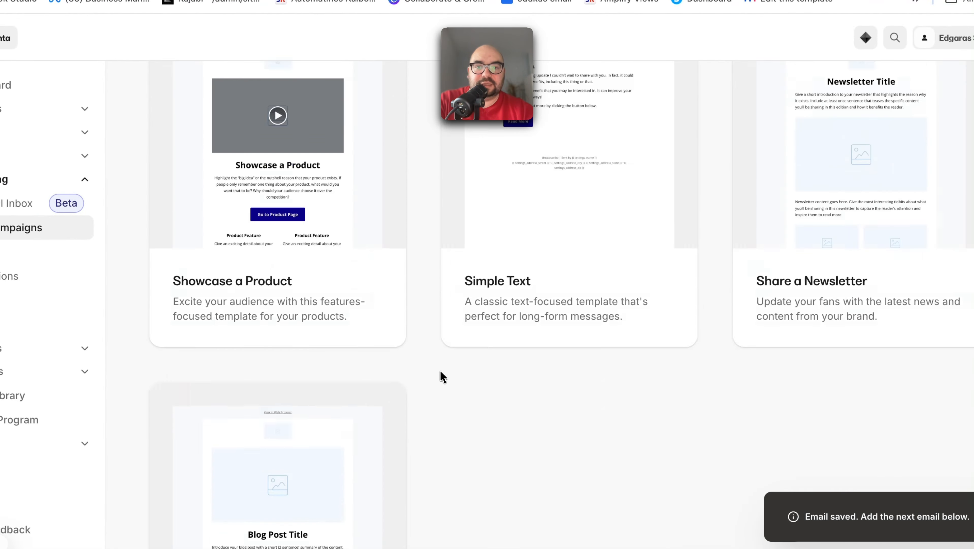
scroll(440, 370, "down", 9)
scroll(440, 372, "up", 2)
left_click(600, 307)
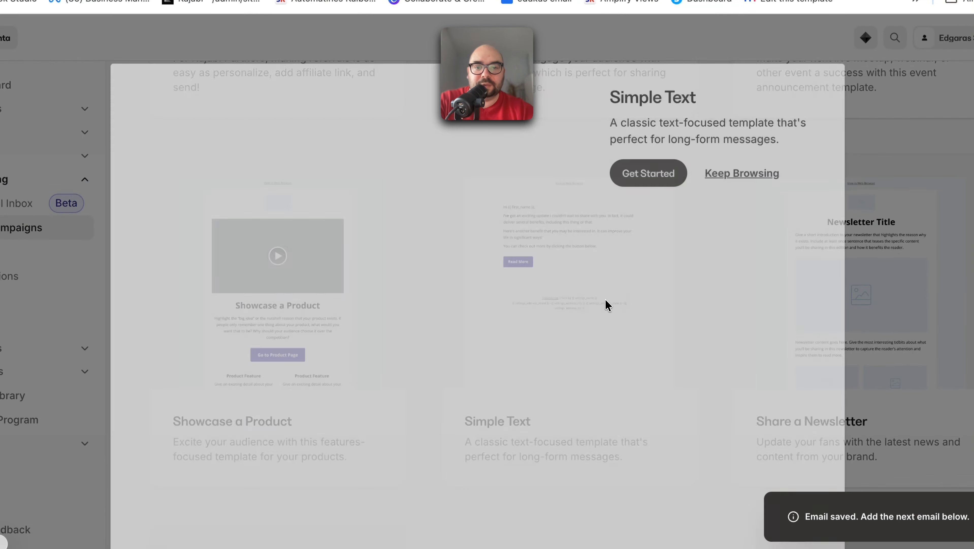
left_click(649, 197)
left_click(665, 217)
type("E")
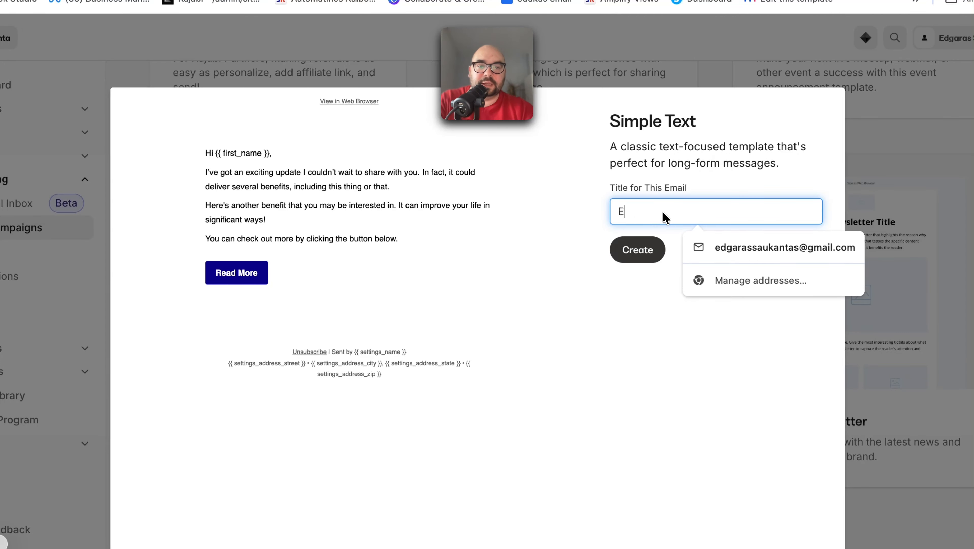
type("mail 2")
left_click(642, 250)
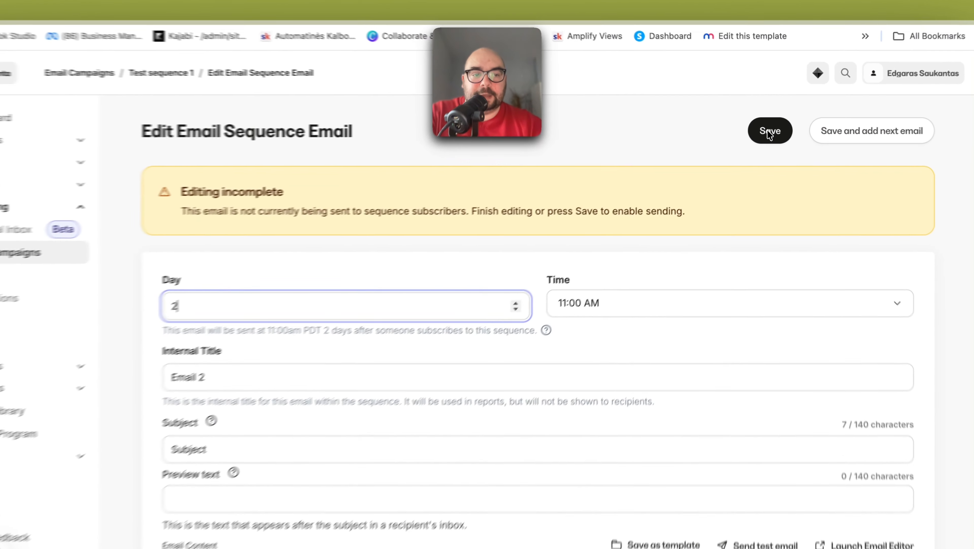
Step: Save Email 2 with its sending day set to 2 and return to the Test sequence 1 overview
left_click(773, 132)
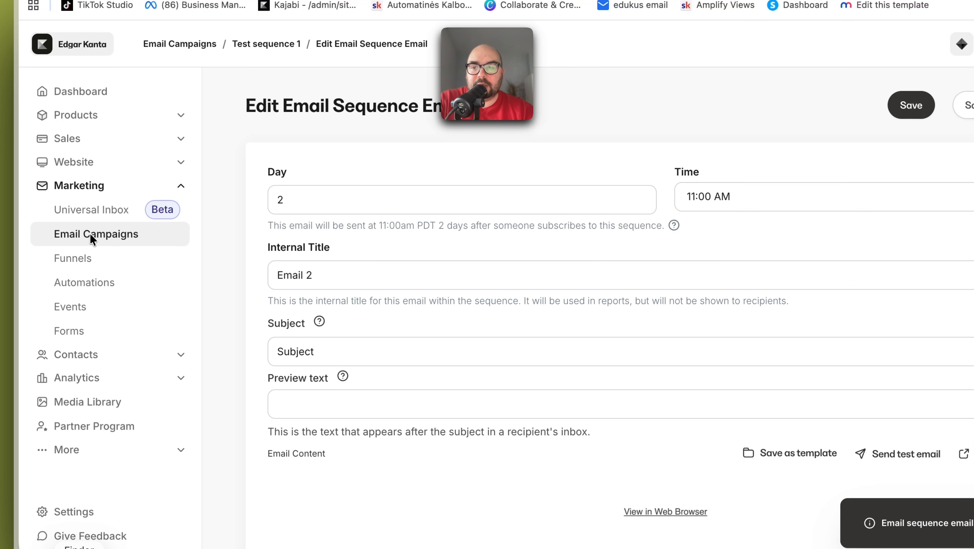
left_click(96, 233)
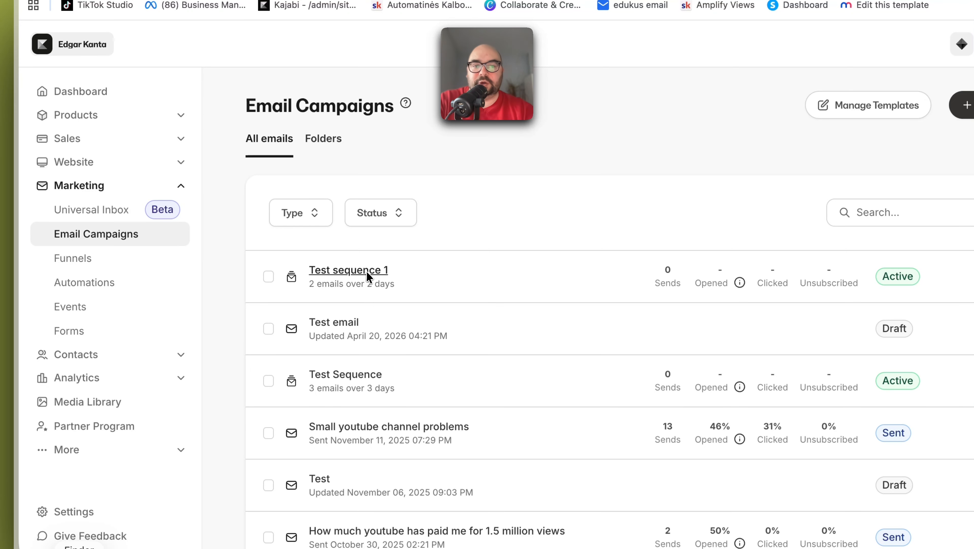
left_click(365, 271)
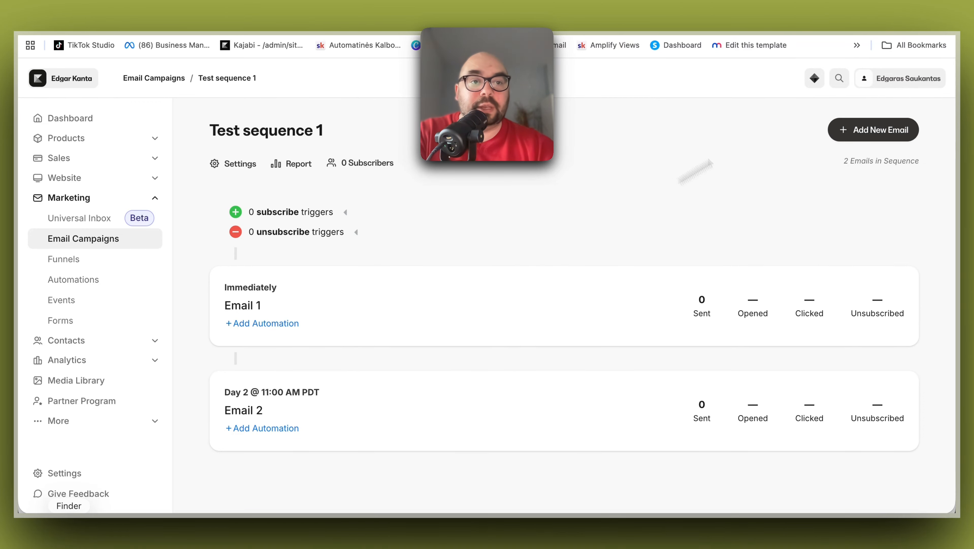
Step: Add a third email from the Simple Text template titled "Email 3" and save it with sending day 3
left_click(853, 130)
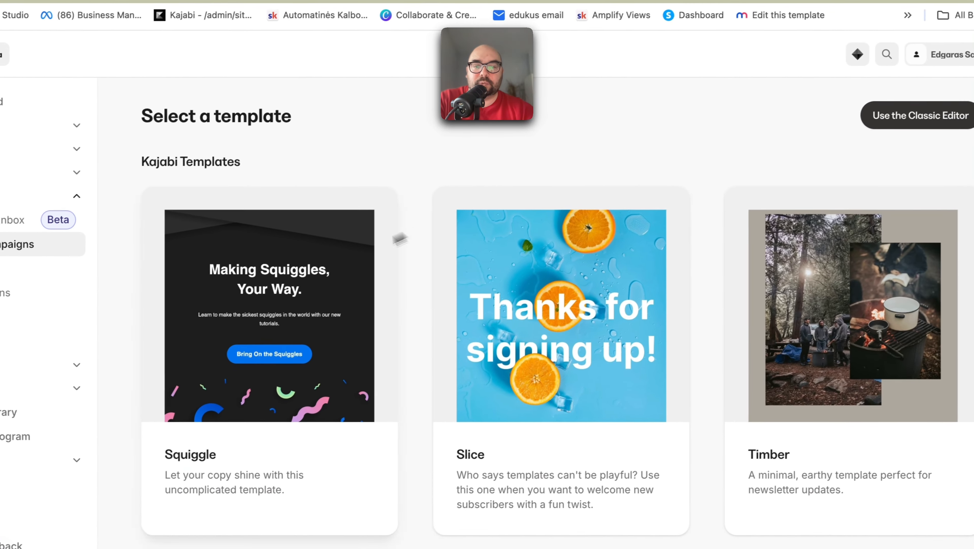
scroll(520, 203, "down", 20)
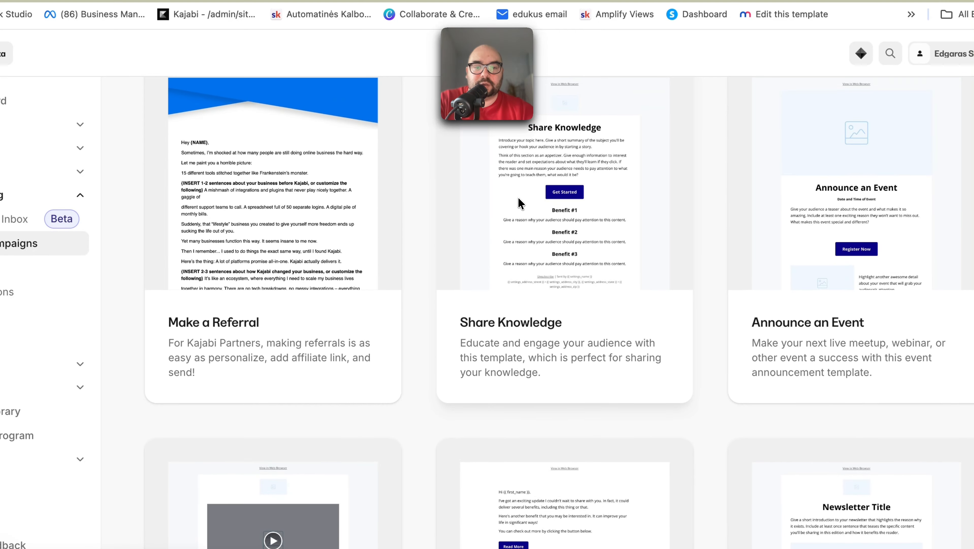
scroll(520, 202, "down", 10)
left_click(531, 254)
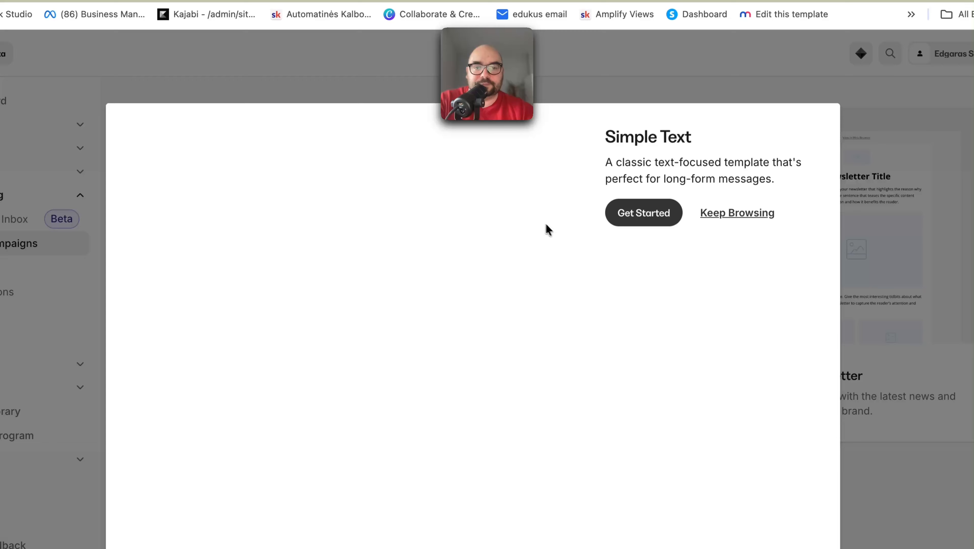
left_click(657, 223)
type("Email 3")
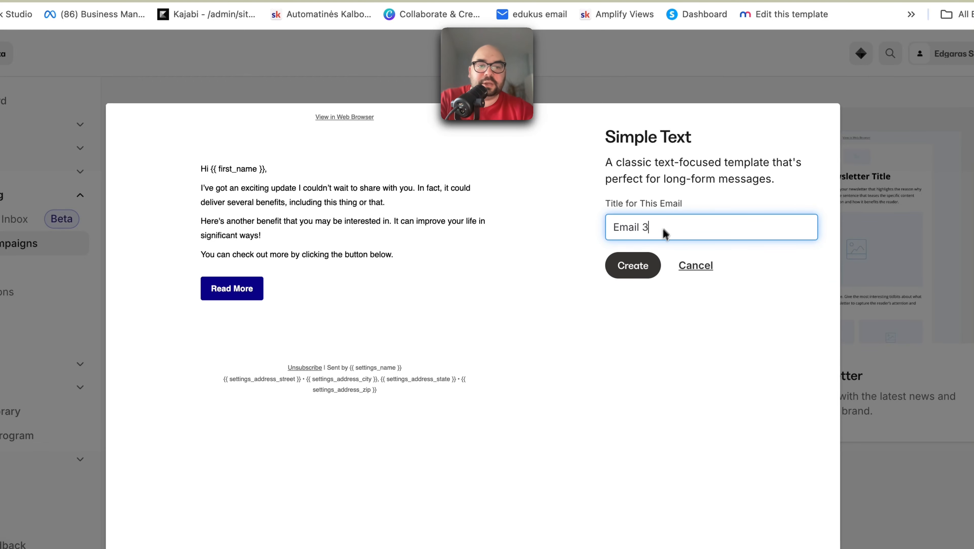
left_click(640, 270)
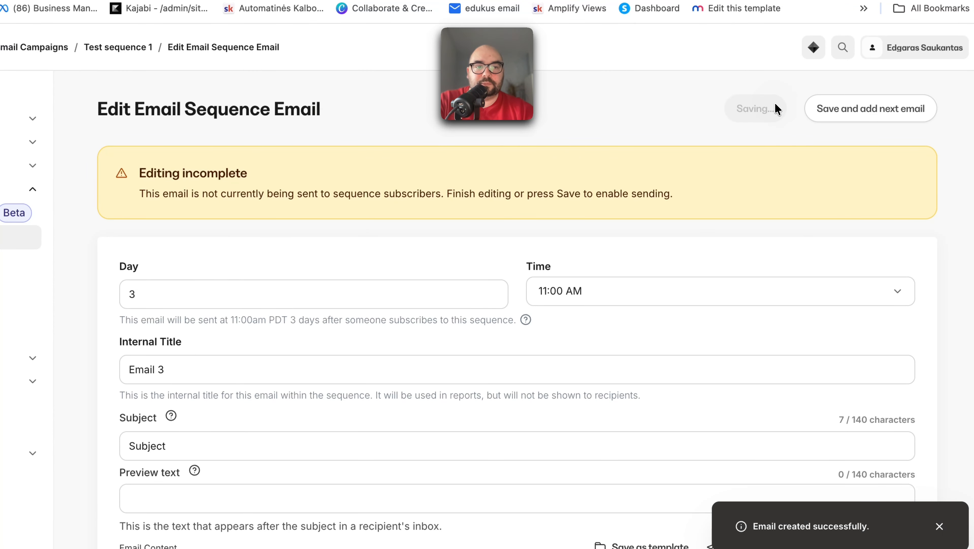
scroll(579, 405, "down", 15)
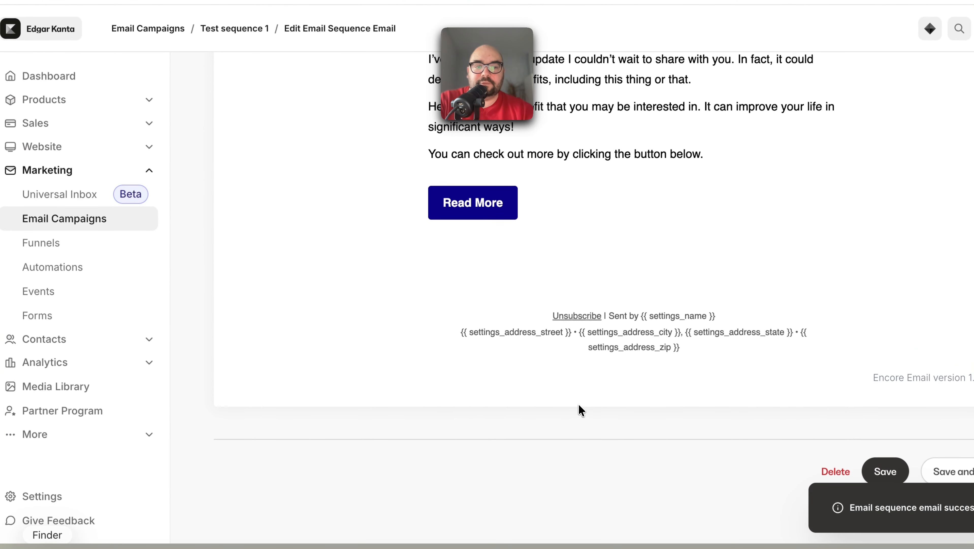
scroll(499, 354, "up", 15)
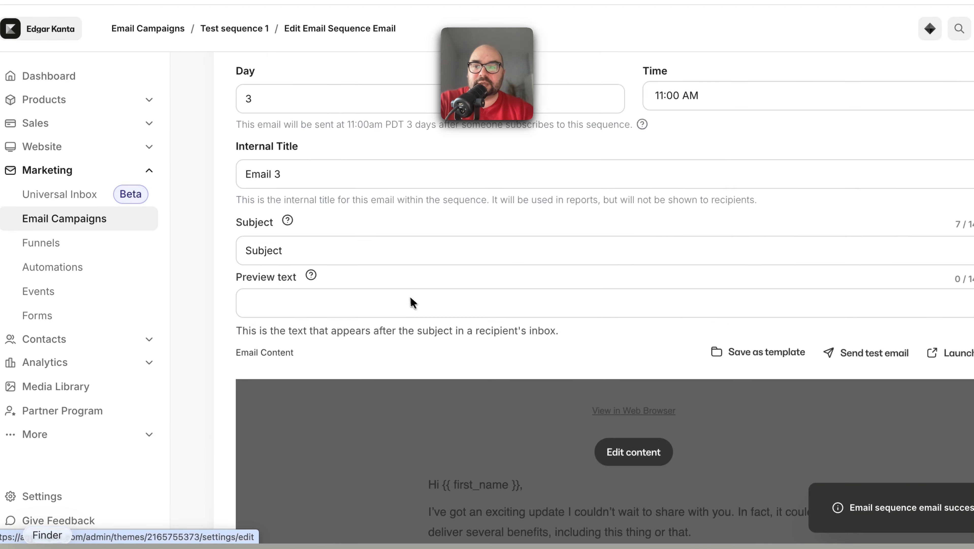
Step: Return to the Test sequence 1 overview and review the send timing of each email
left_click(92, 236)
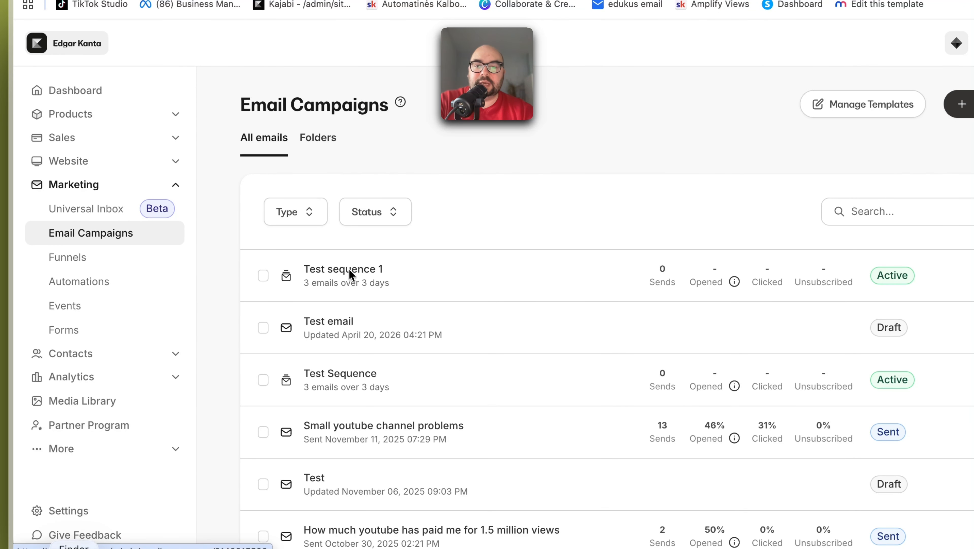
left_click(348, 269)
scroll(425, 279, "down", 5)
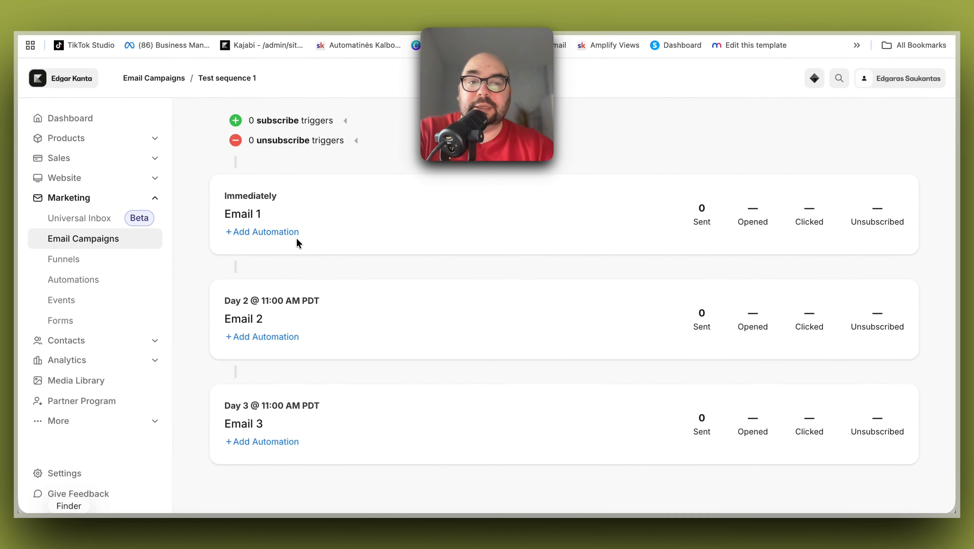
scroll(296, 237, "up", 3)
scroll(480, 441, "down", 3)
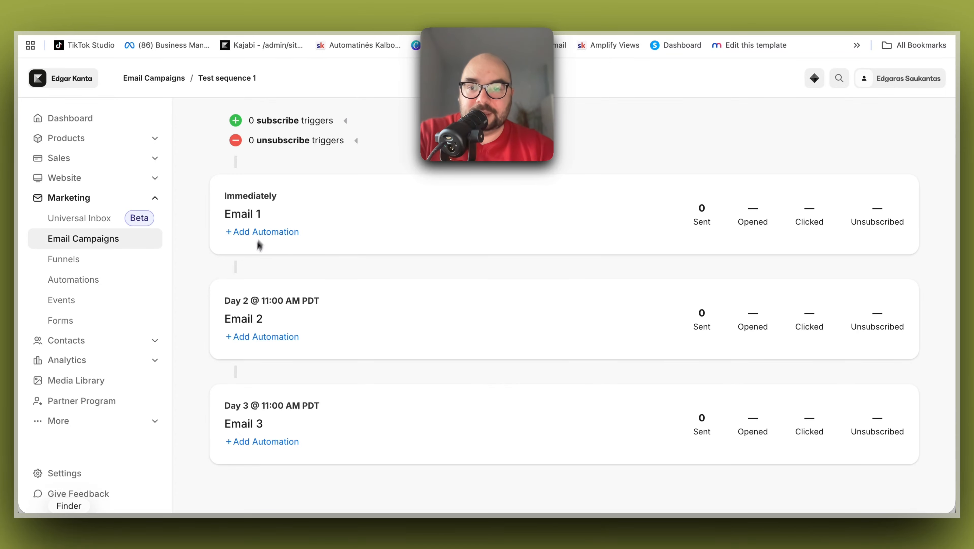
left_click_drag(225, 300, 253, 302)
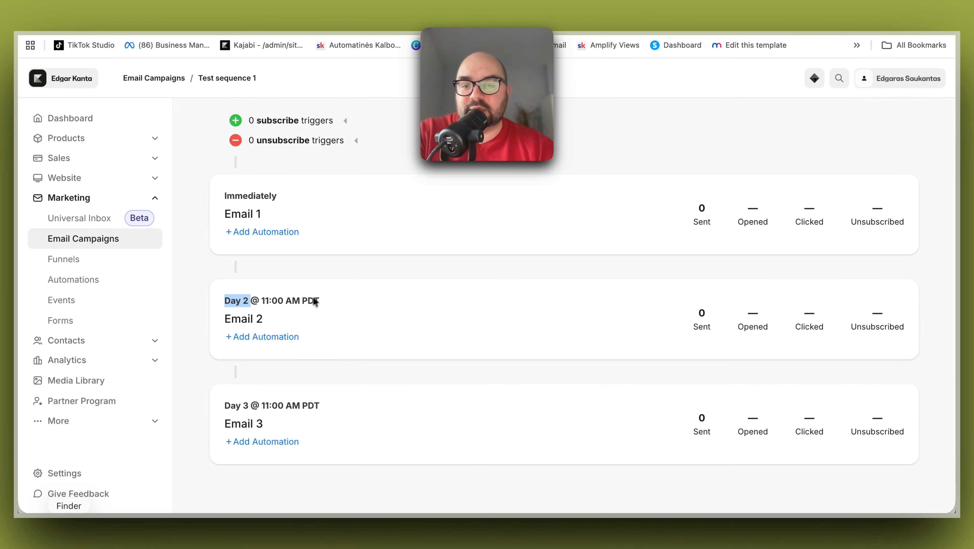
scroll(330, 304, "up", 3)
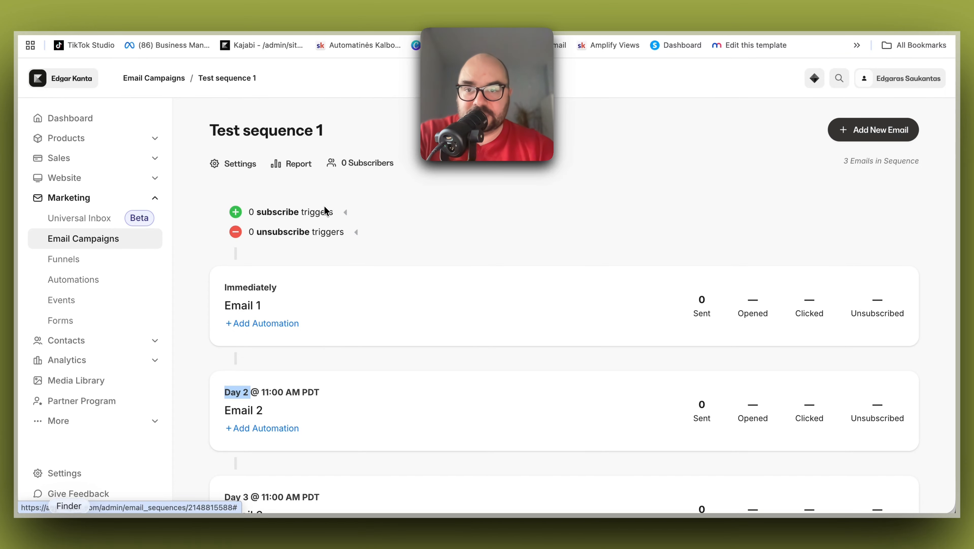
Step: Start a new automation as a subscribe trigger for Test sequence 1 and browse the available workflow triggers
left_click(292, 212)
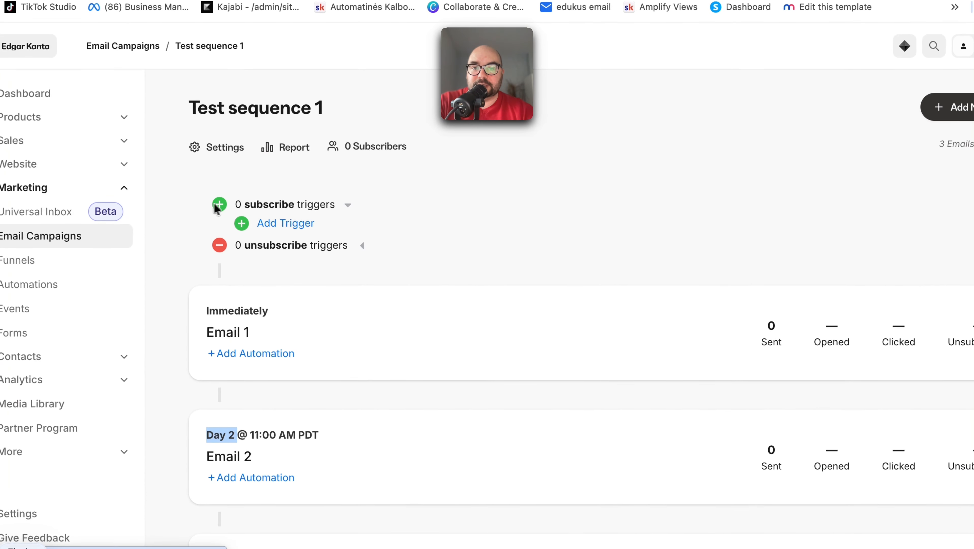
left_click(296, 229)
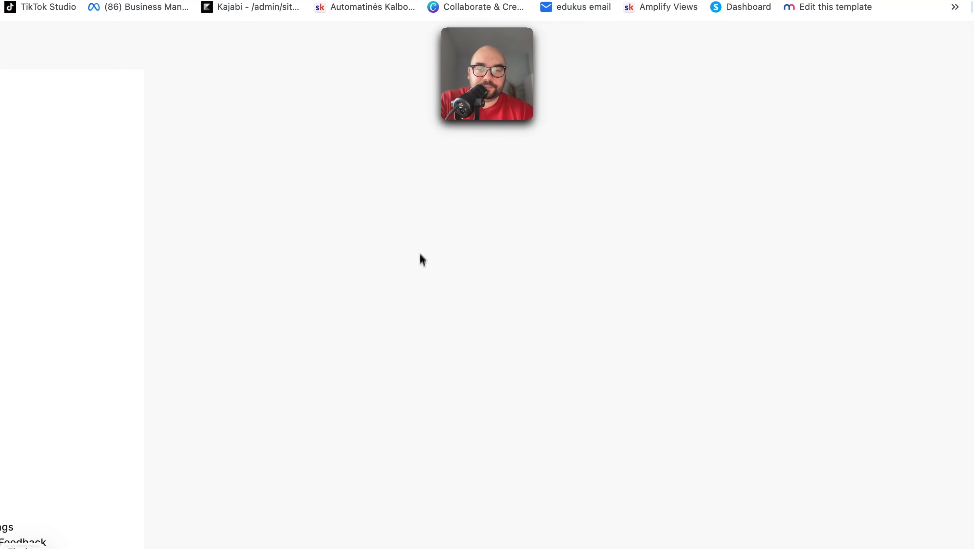
left_click(532, 280)
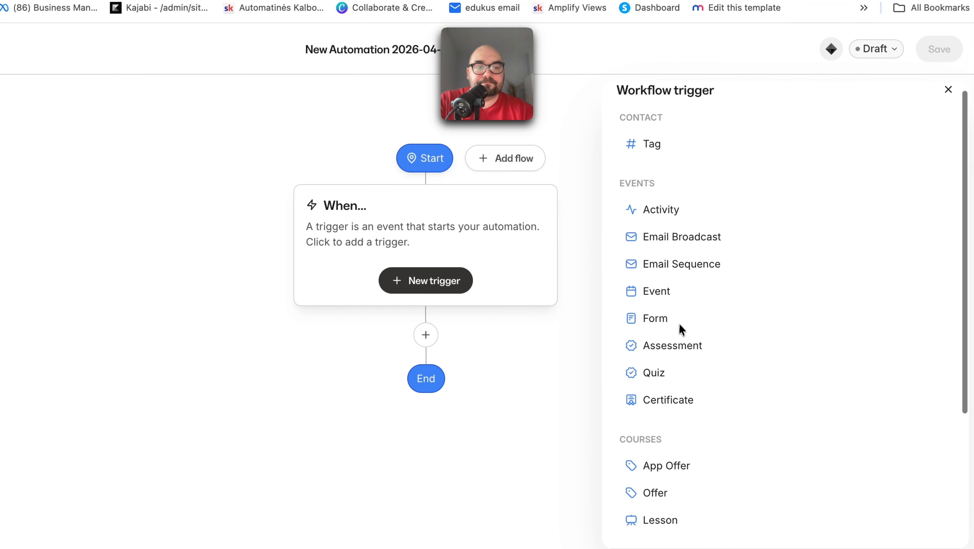
scroll(770, 328, "down", 5)
scroll(680, 329, "up", 5)
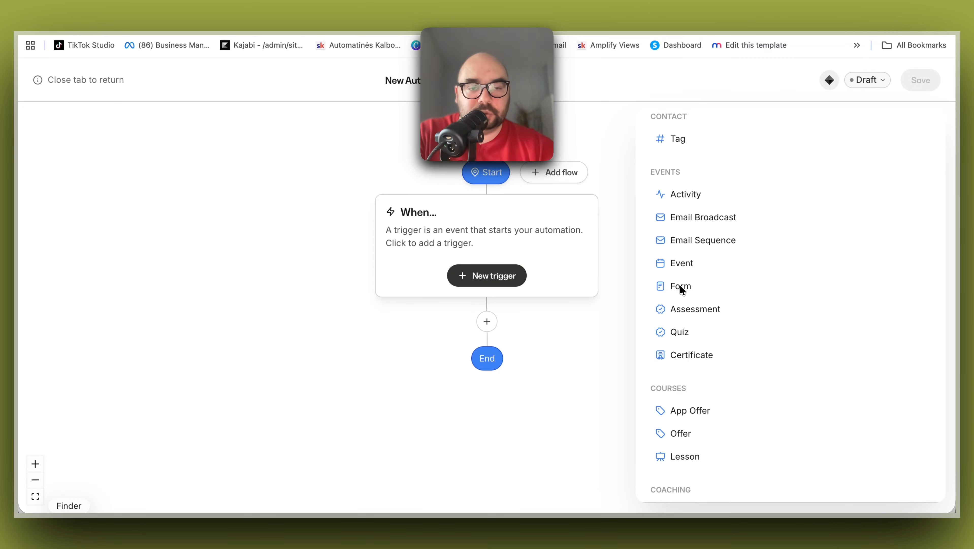
Step: Set the automation to start when the "3 steps form" is submitted and save the trigger
left_click(679, 286)
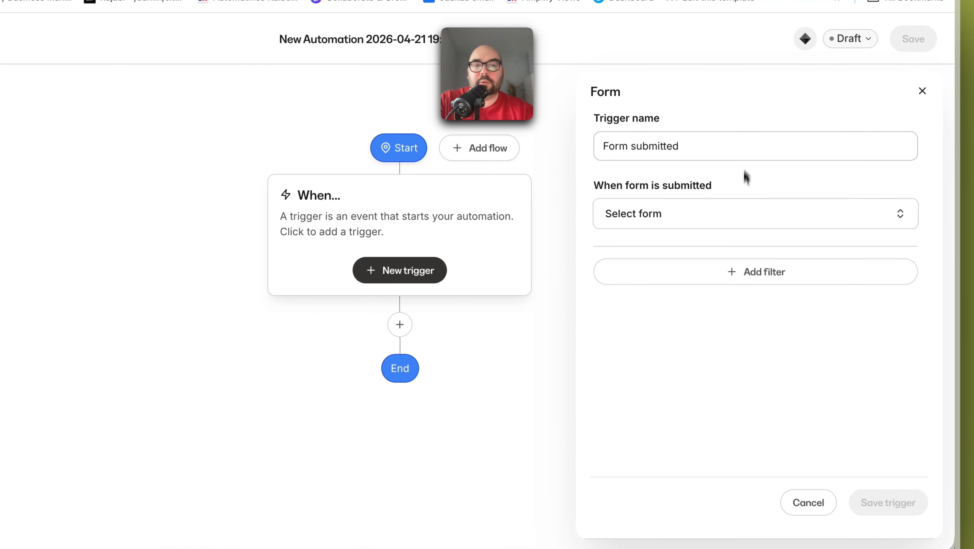
left_click(741, 216)
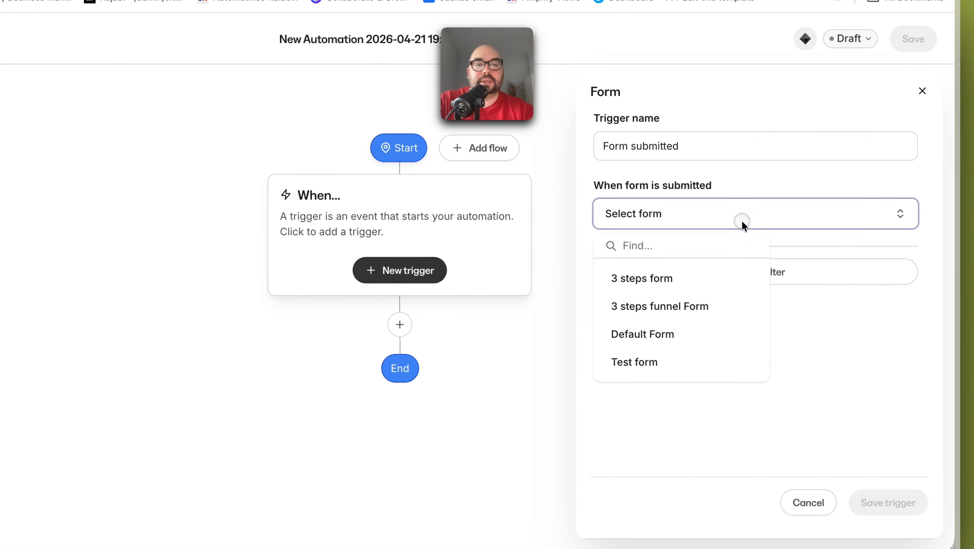
left_click(669, 279)
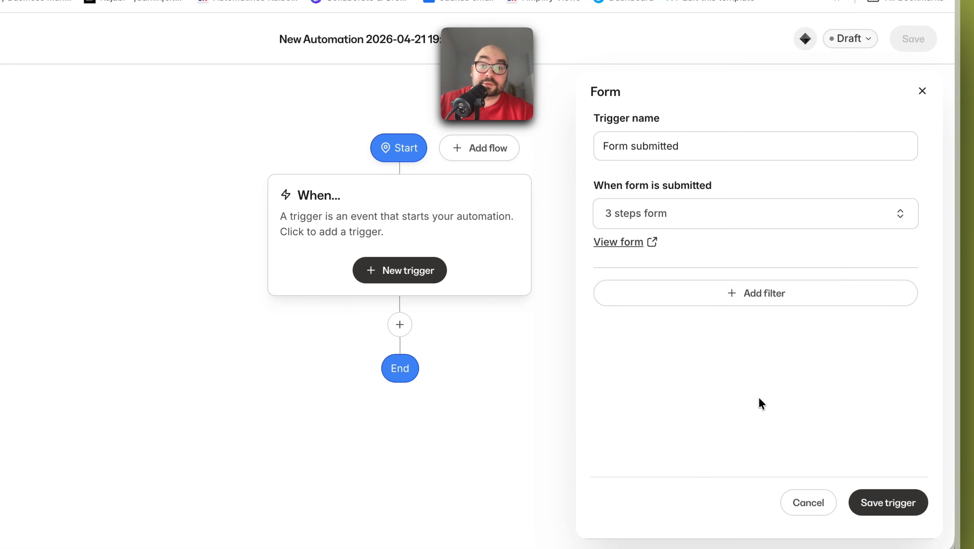
left_click(893, 491)
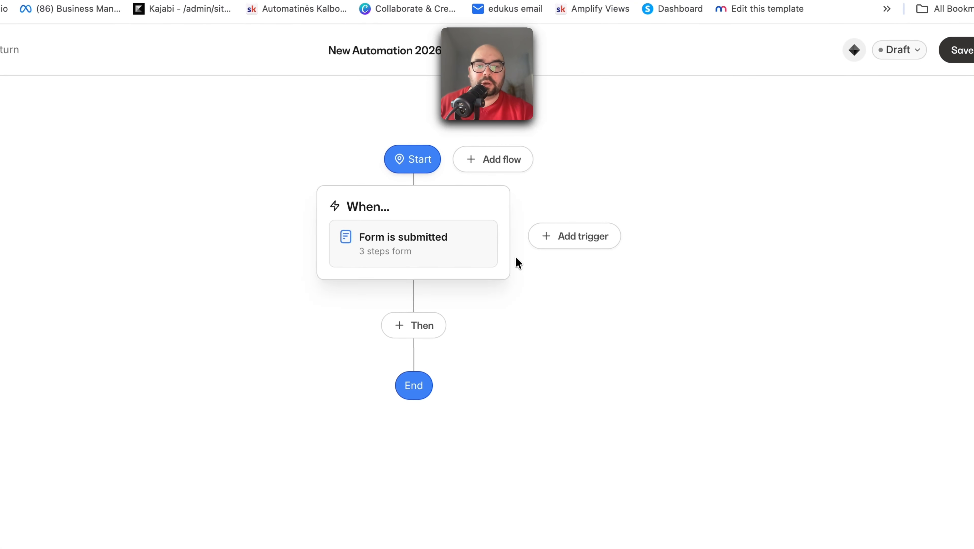
Step: Add a "Subscribe to an email sequence" action after the form submission trigger
left_click(412, 330)
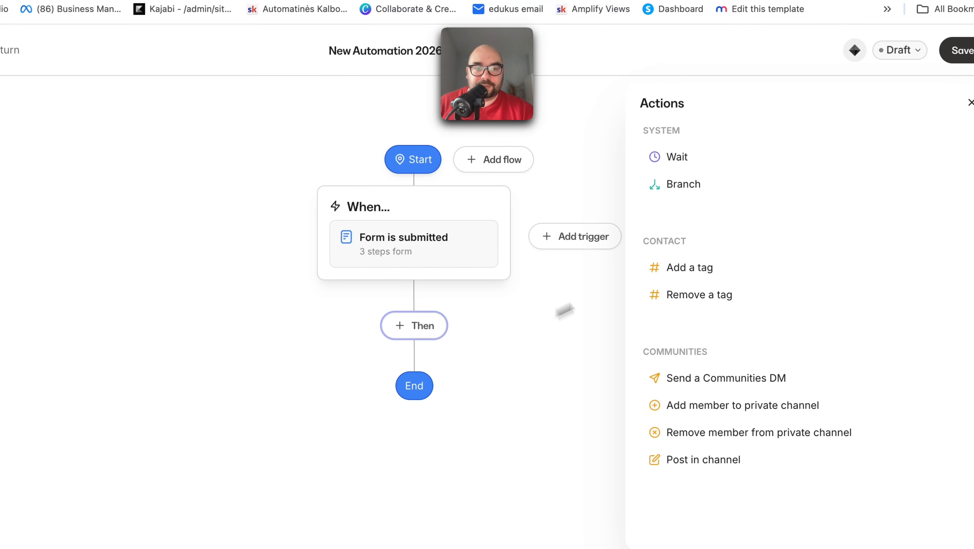
scroll(727, 363, "down", 3)
scroll(787, 365, "up", 3)
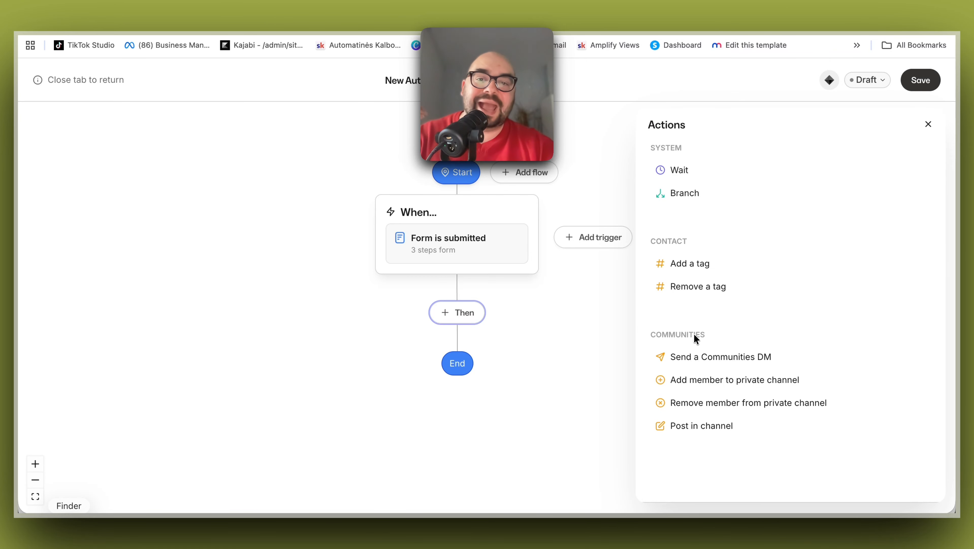
scroll(697, 337, "down", 10)
scroll(696, 337, "up", 2)
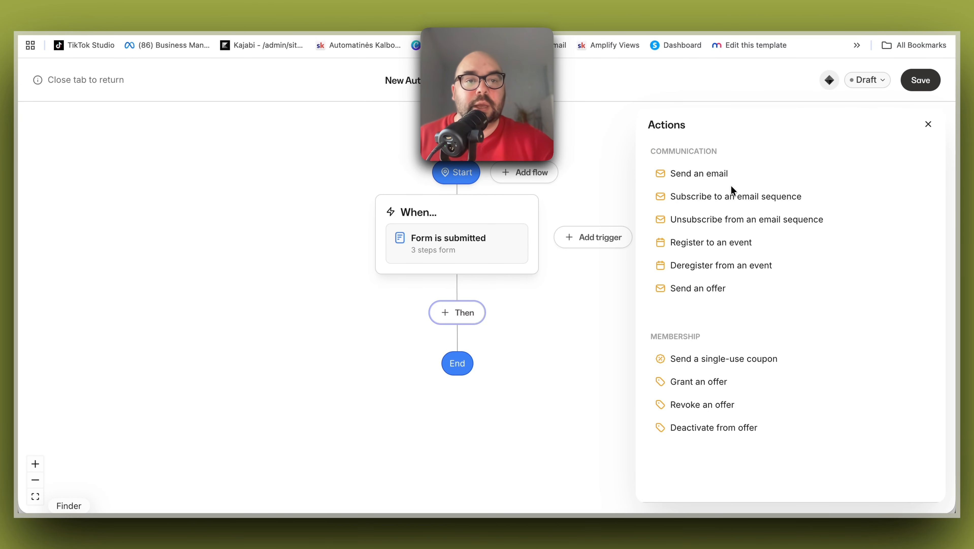
left_click(720, 196)
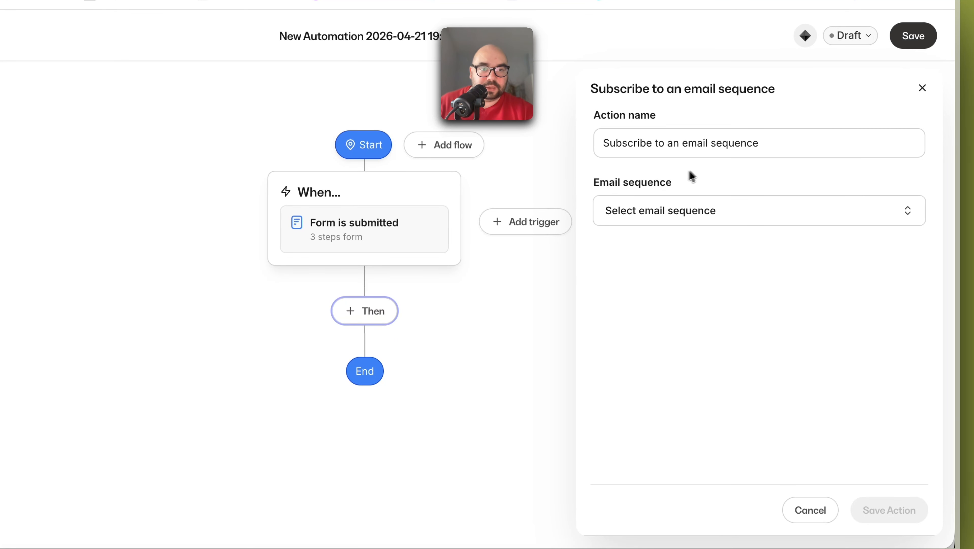
Step: Choose Test sequence 1 as the email sequence for the subscribe action, then save the action and the automation
left_click(786, 204)
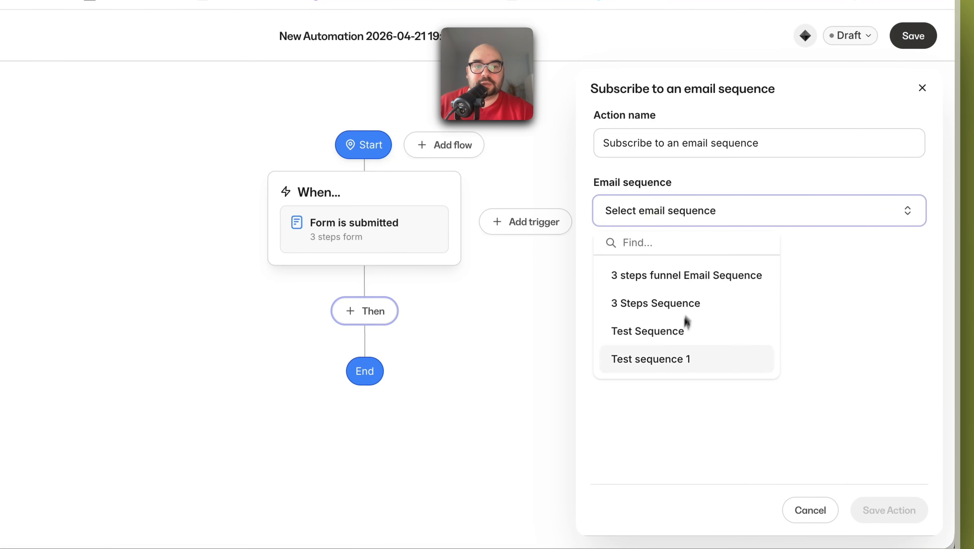
left_click(666, 361)
left_click(889, 510)
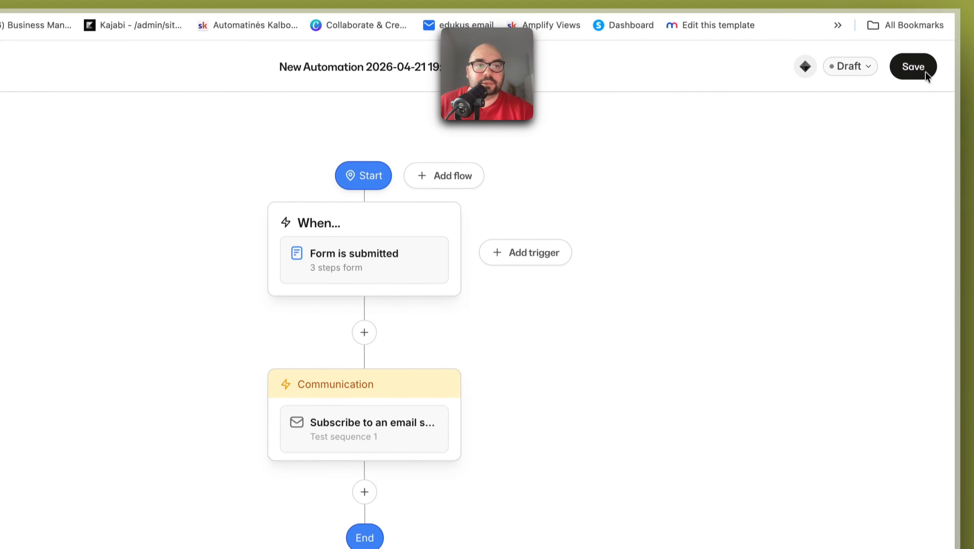
left_click(926, 73)
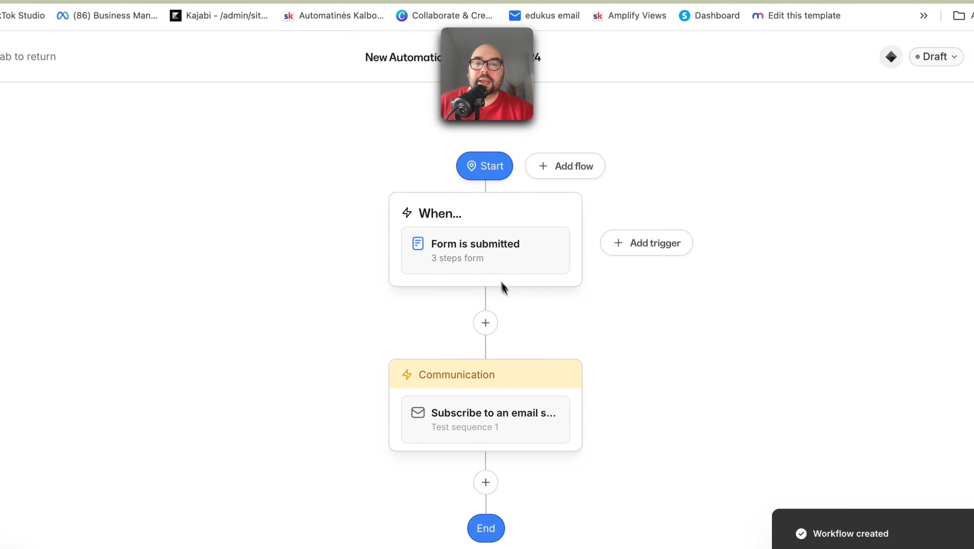
Step: Switch back to the Test sequence 1 overview and review its triggers and the timing of its three emails
left_click(488, 2)
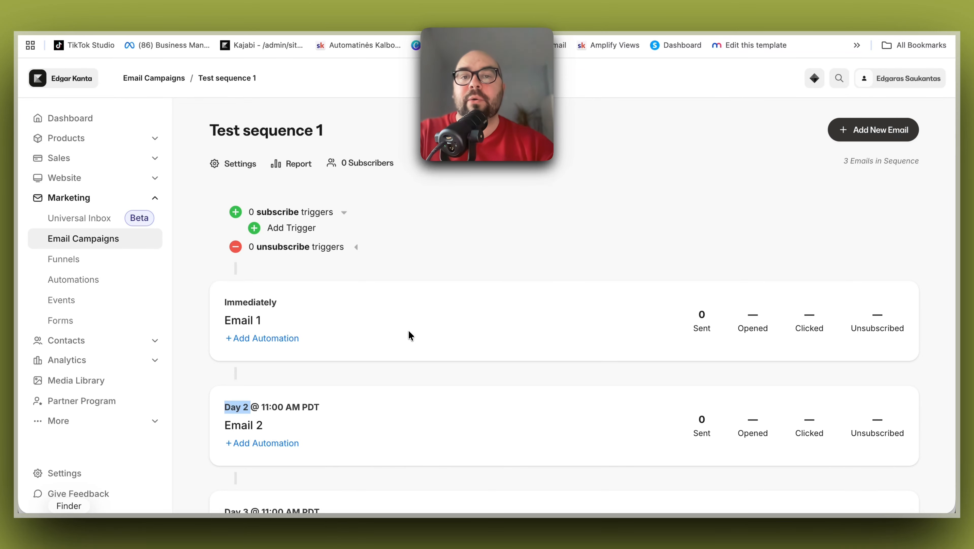
scroll(378, 318, "down", 3)
scroll(348, 439, "up", 3)
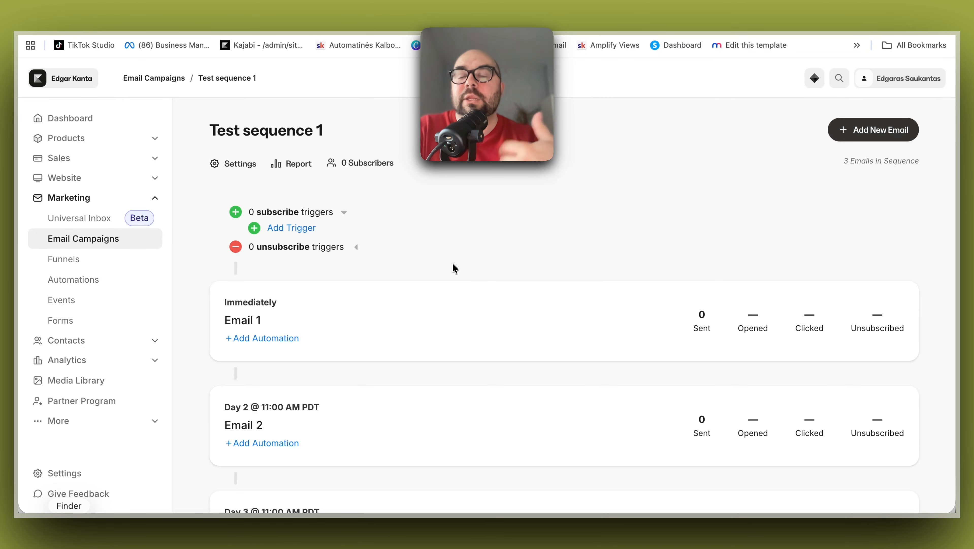
scroll(364, 338, "down", 3)
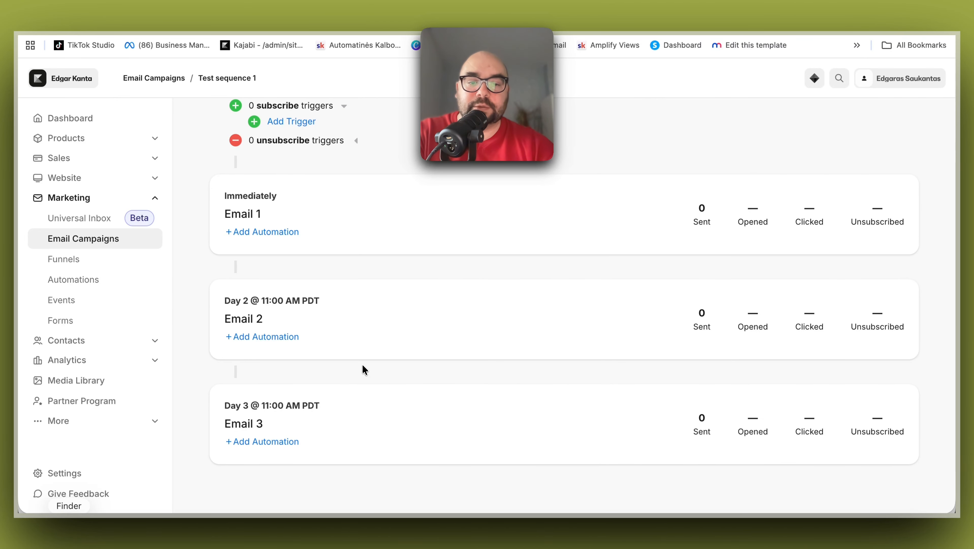
scroll(362, 365, "up", 3)
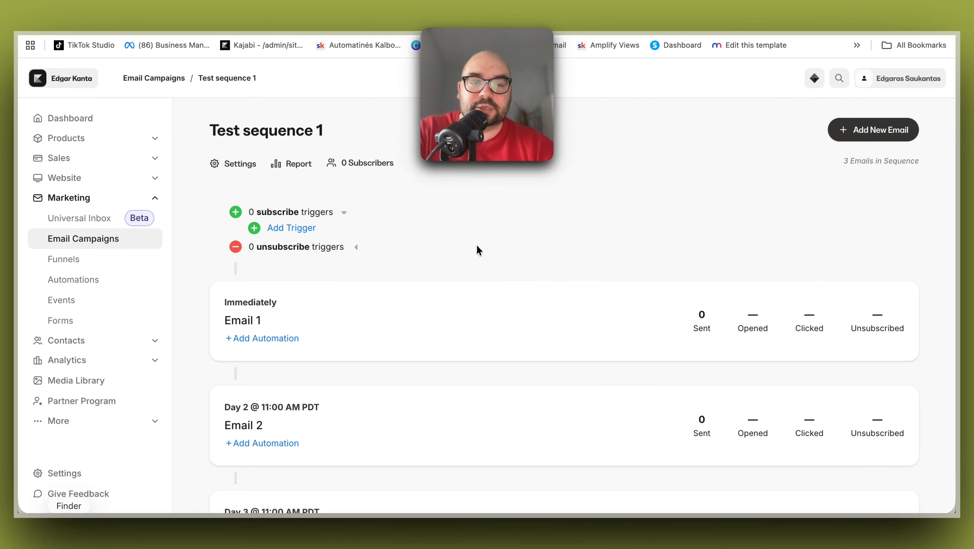
scroll(542, 388, "down", 3)
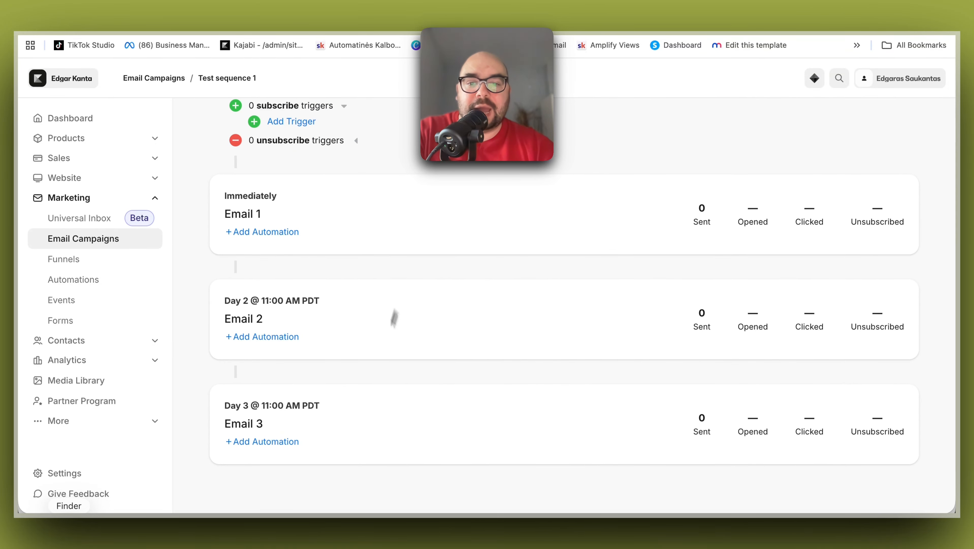
scroll(490, 352, "up", 3)
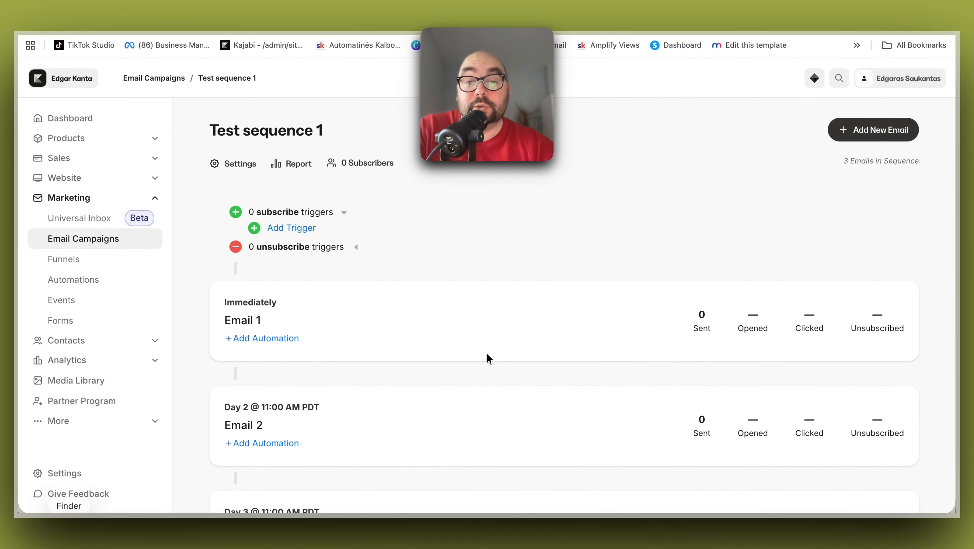